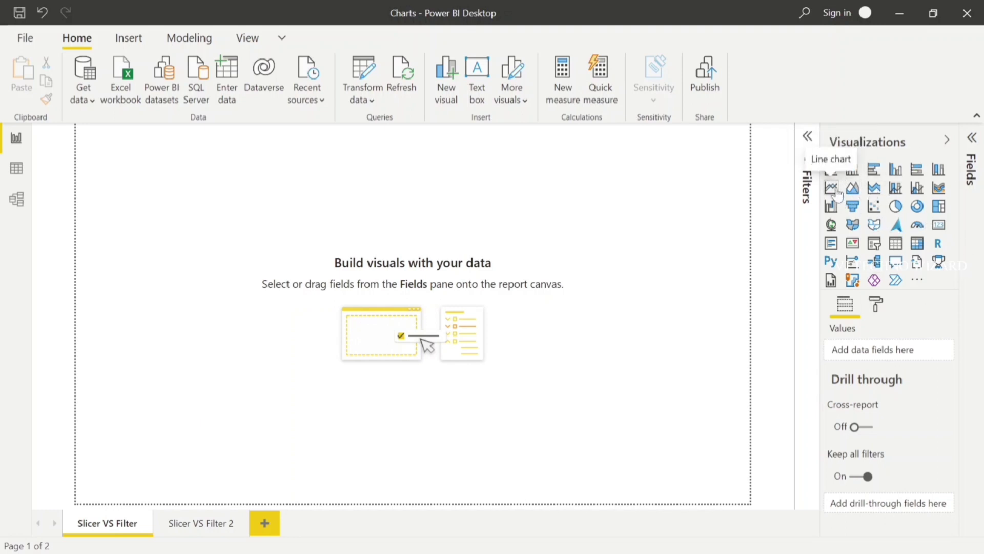
- Add a line chart, place it in the lower-left area of the report page, and enlarge it
left_click(832, 187)
left_click(974, 140)
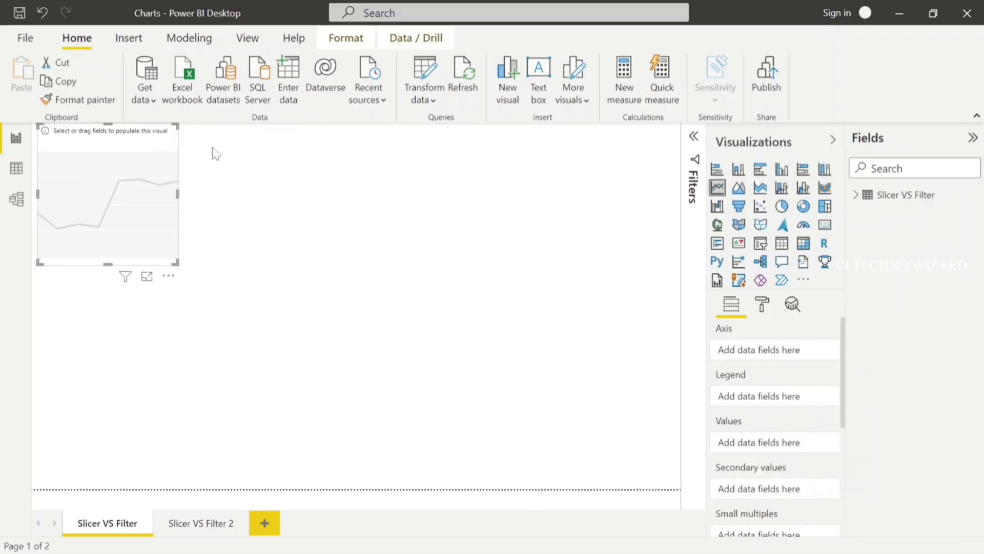
left_click_drag(115, 176, 110, 384)
left_click_drag(171, 470, 337, 486)
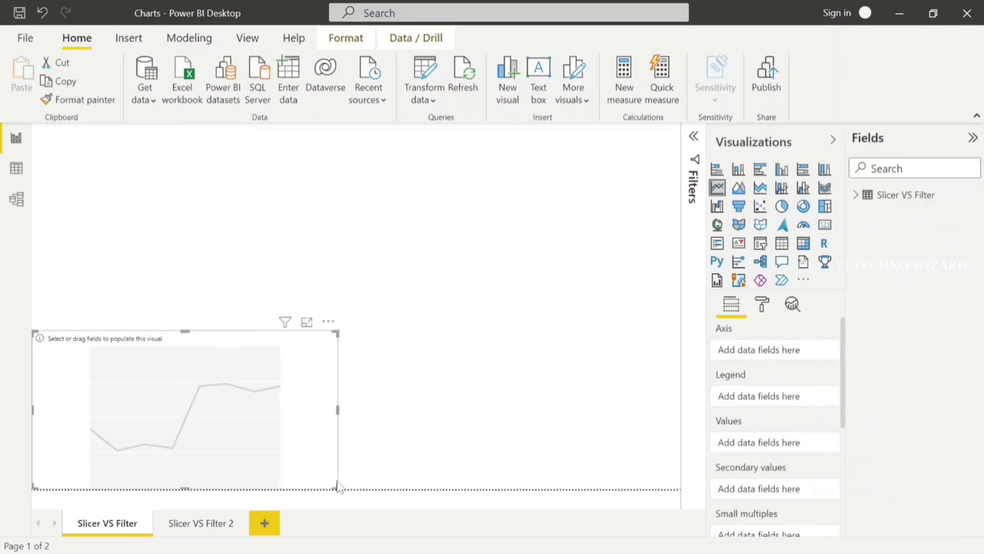
- Assign the Date field to the line chart's axis and Revenue to its values
left_click(855, 194)
left_click_drag(918, 276, 790, 352)
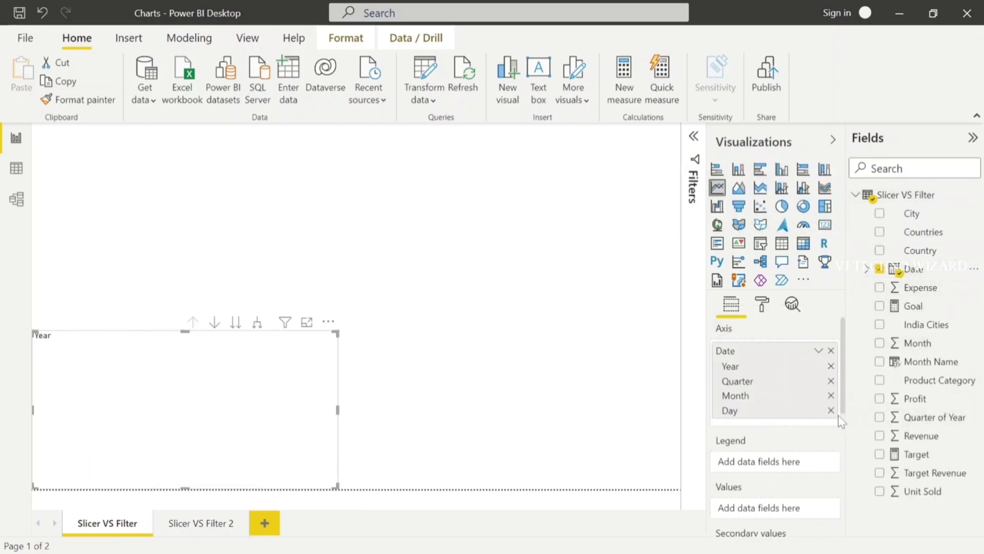
scroll(777, 466, "down", 1)
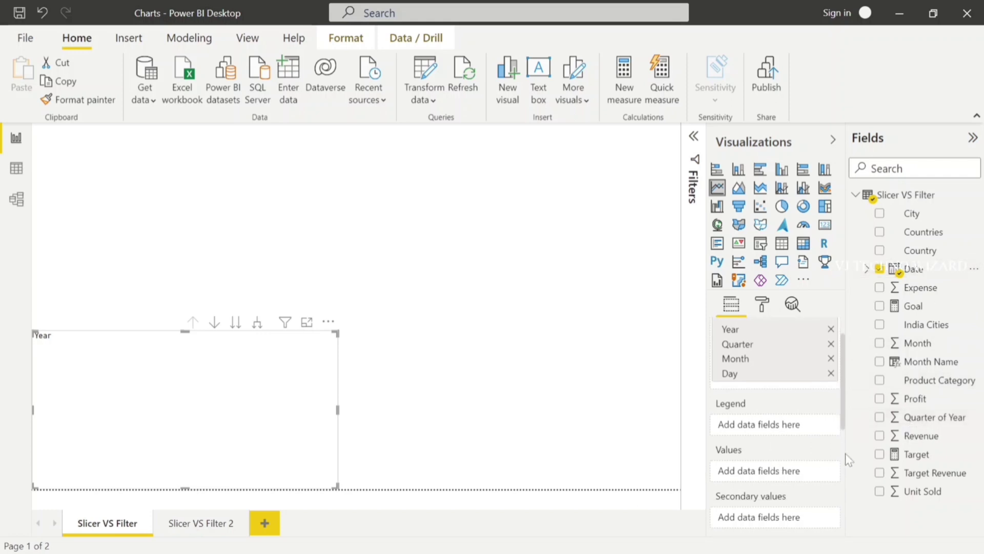
left_click_drag(863, 436, 752, 473)
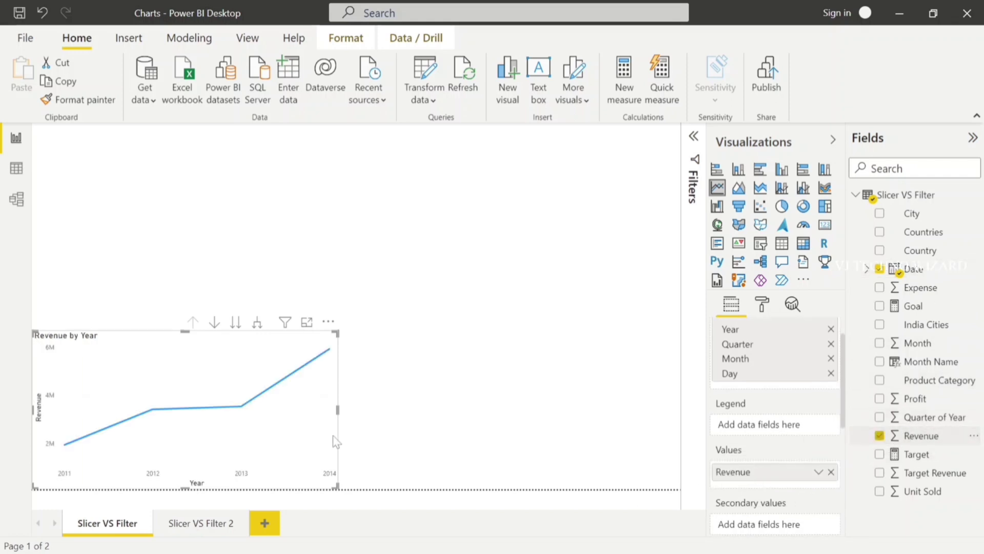
scroll(757, 407, "up", 1)
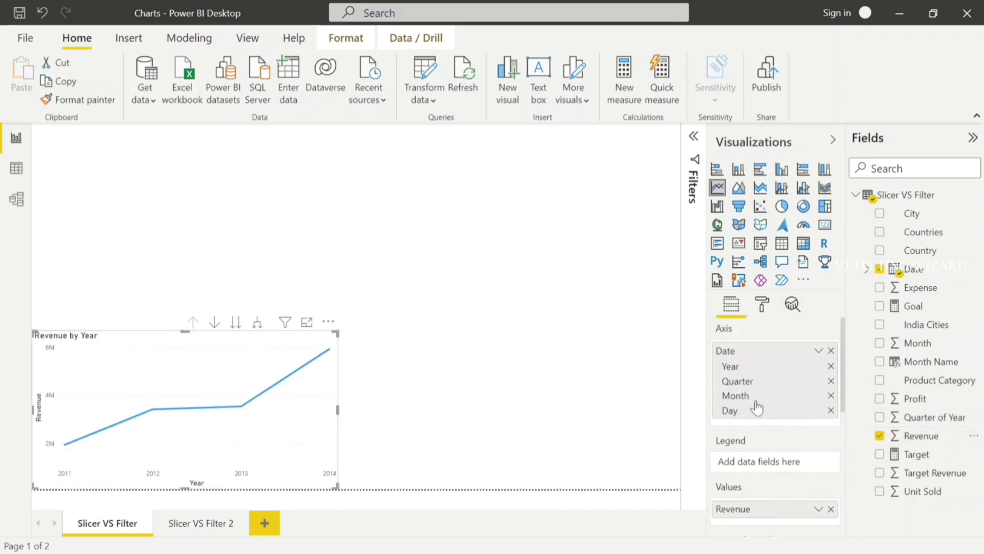
- Switch the line chart's axis from the date hierarchy to the plain Date field
left_click(819, 350)
left_click(855, 430)
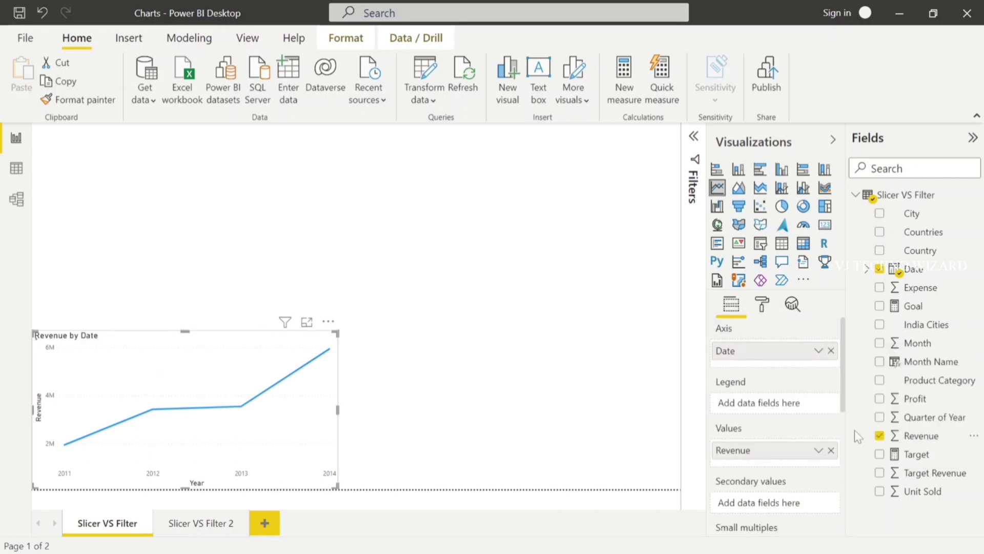
left_click(504, 330)
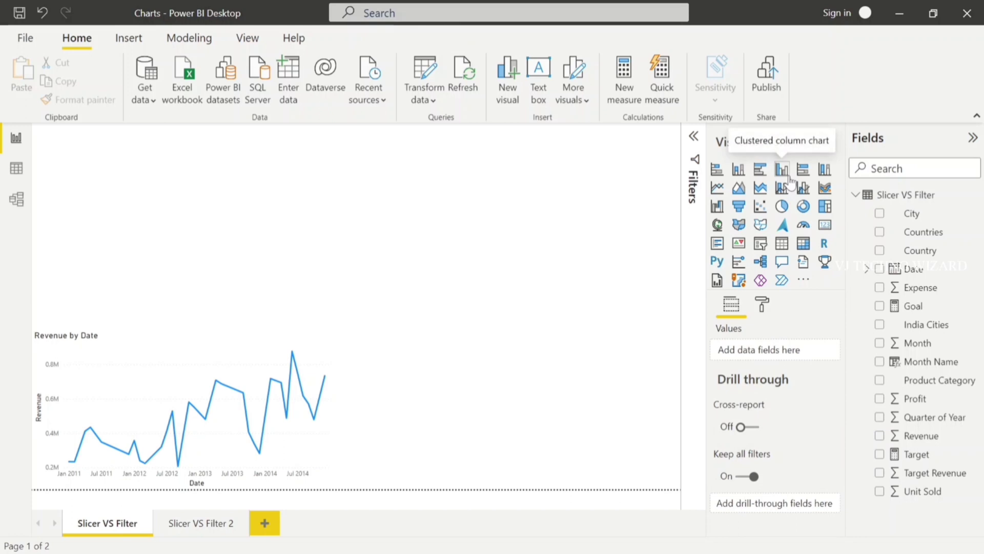
- Add a stacked bar chart of Revenue by Product Category beside the line chart, extending it down to the page's lower edge
left_click(724, 174)
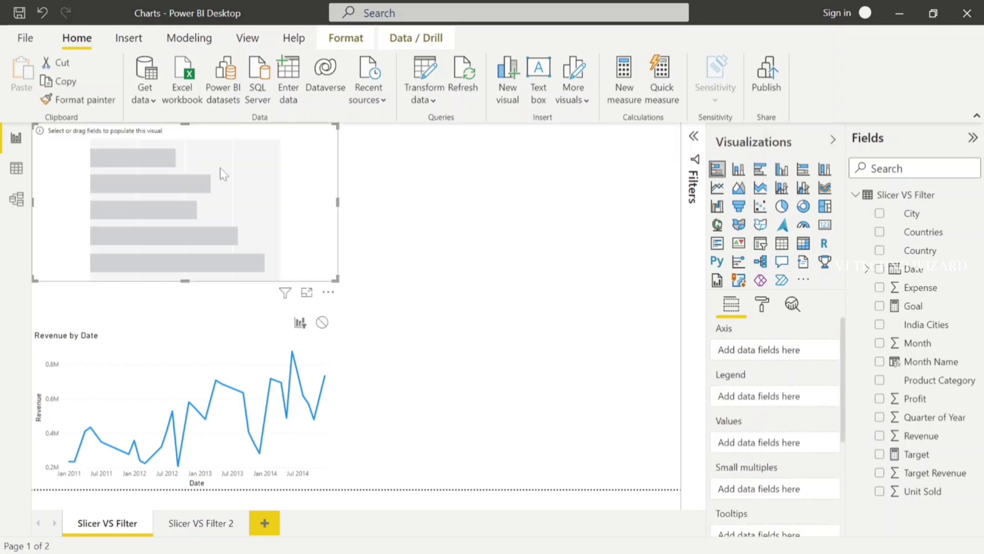
left_click_drag(222, 169, 490, 362)
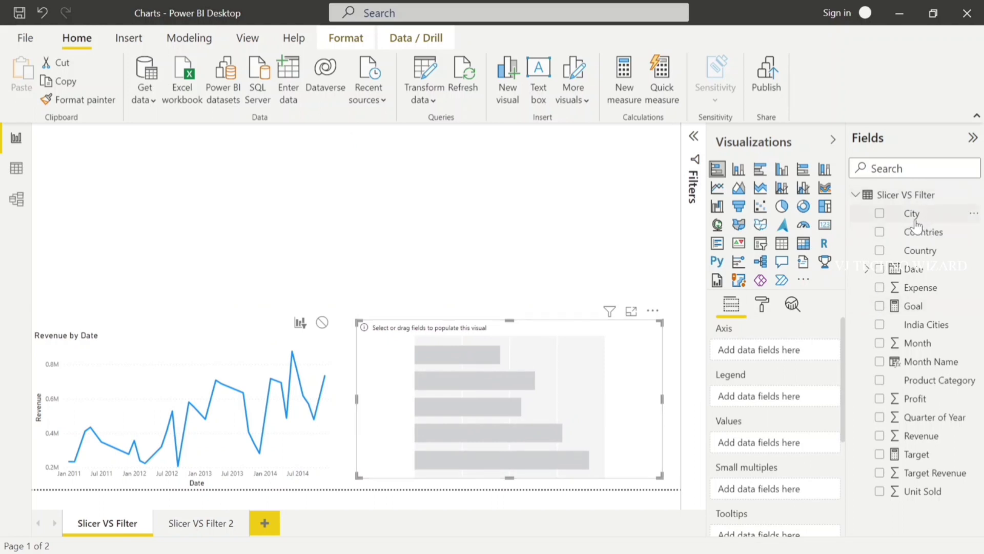
left_click_drag(945, 383, 774, 350)
left_click_drag(921, 435, 792, 458)
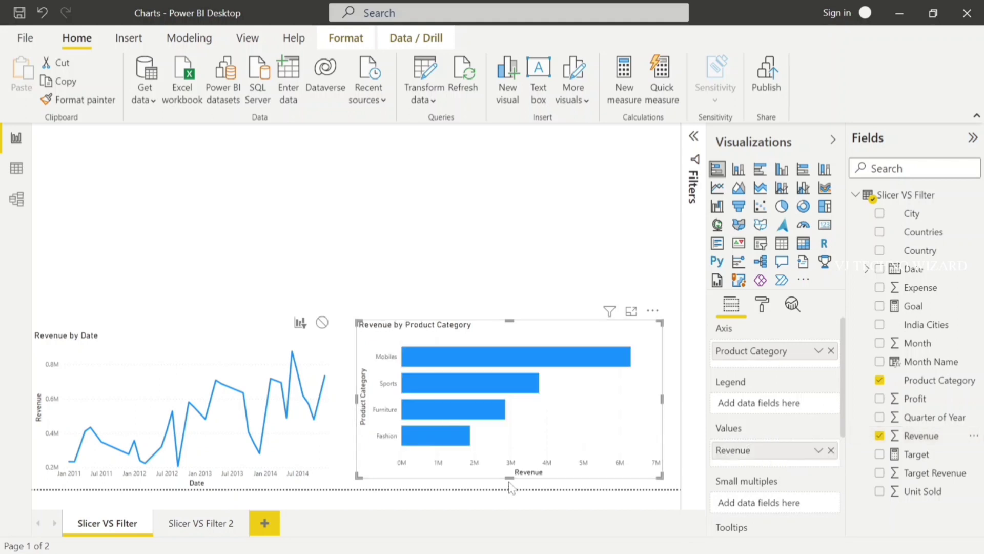
left_click_drag(508, 476, 508, 488)
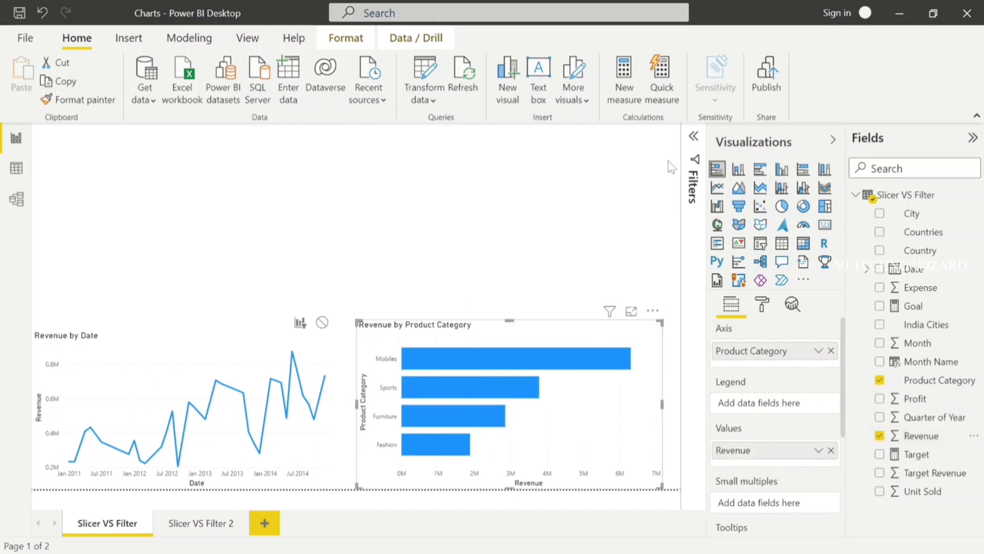
left_click(694, 138)
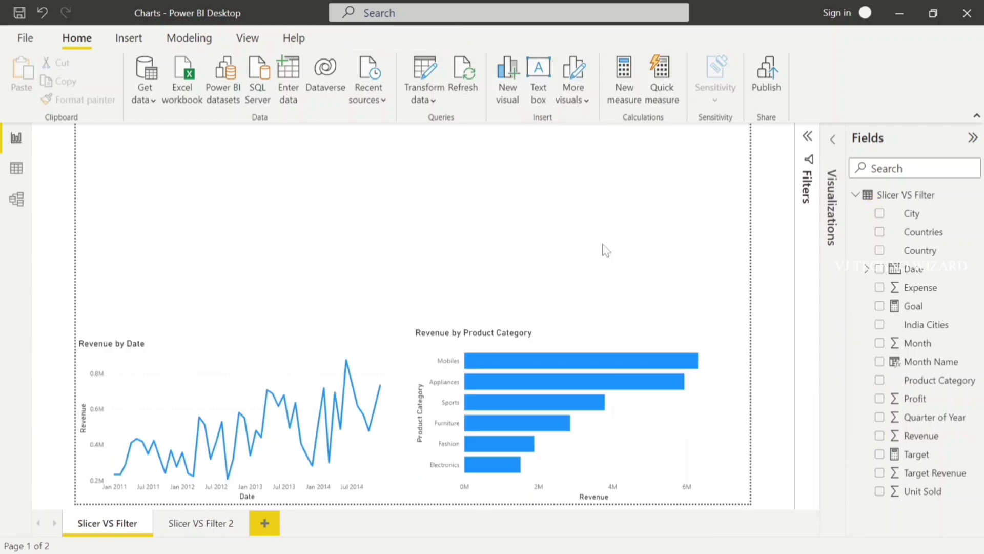
- Add a compact slicer in the upper-left corner of the report page with the Revenue field
left_click(833, 139)
left_click(761, 244)
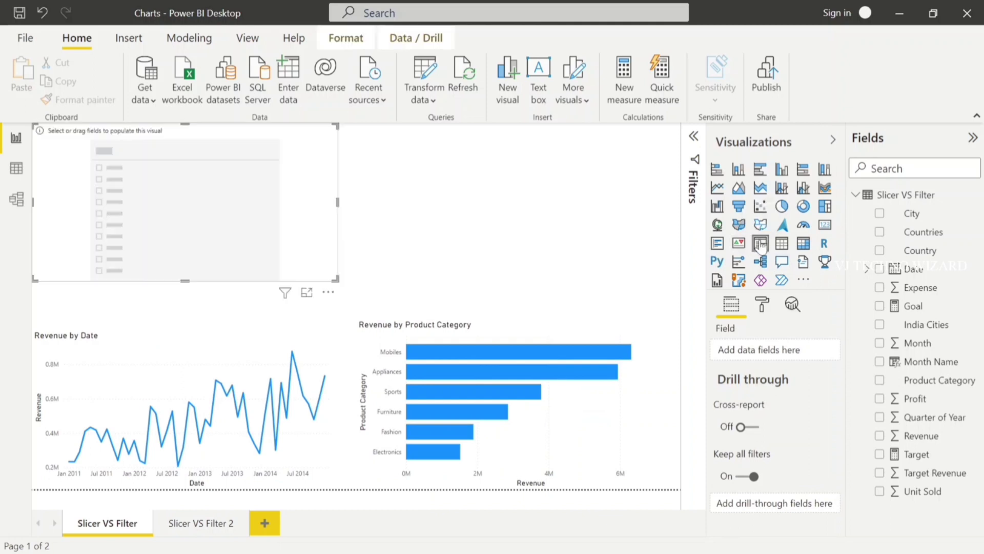
left_click_drag(336, 280, 160, 196)
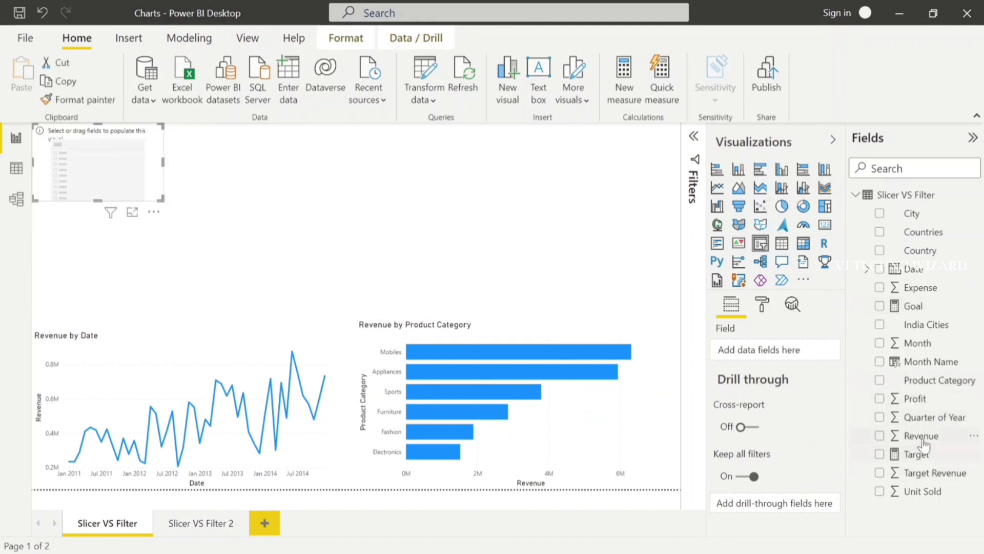
left_click_drag(920, 437, 769, 351)
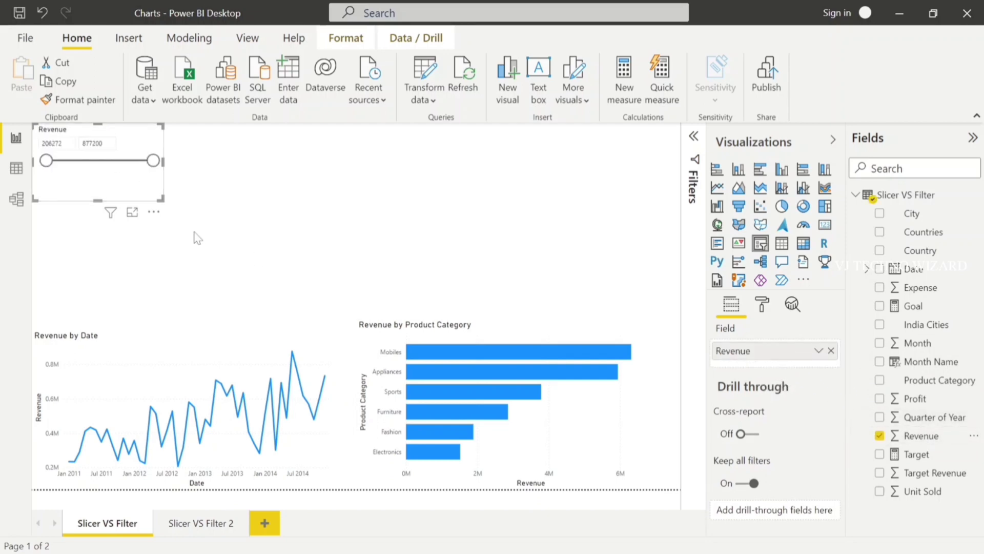
left_click_drag(161, 199, 184, 206)
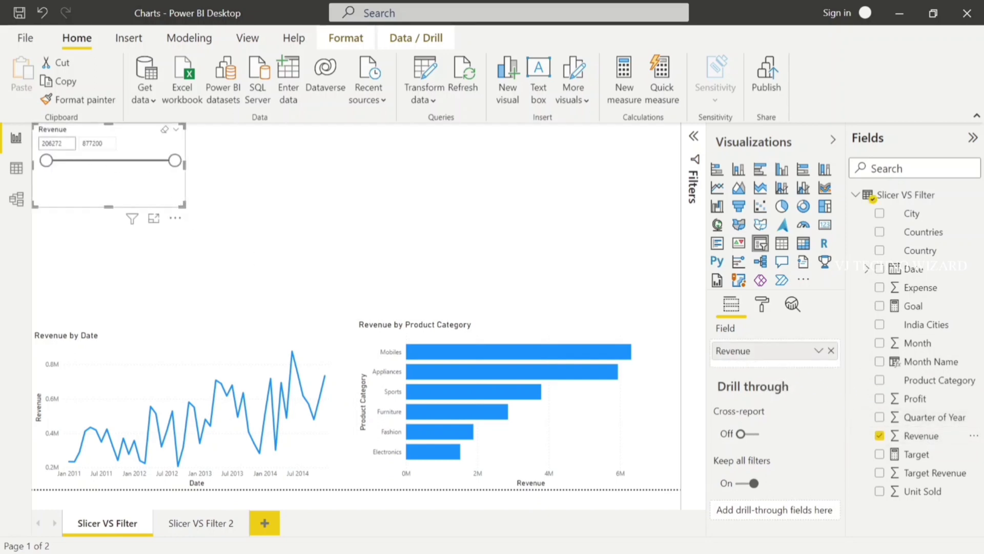
- Limit the Revenue slicer to the range 506943 to 704815
left_click(98, 144)
left_click_drag(46, 160, 100, 166)
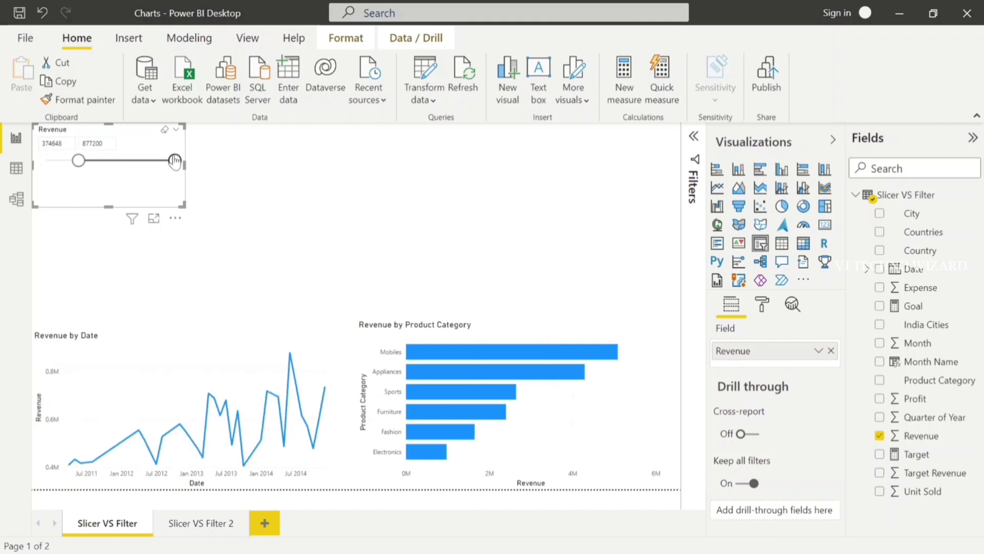
left_click_drag(175, 161, 142, 161)
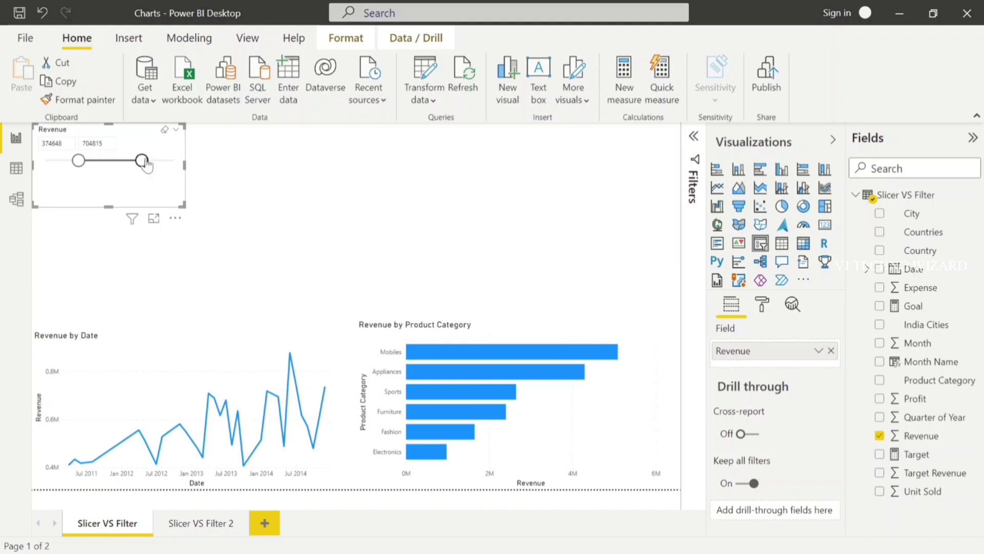
left_click_drag(74, 165, 106, 171)
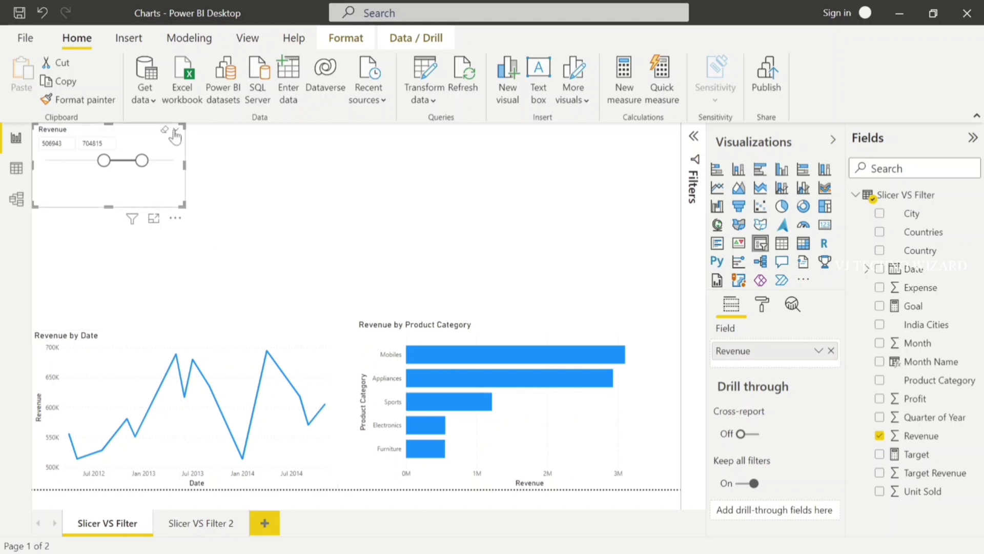
- Try the Revenue slicer's "Less than or equal to" and "Greater than or equal to" modes, and undo its filter changes
left_click(175, 132)
left_click(209, 193)
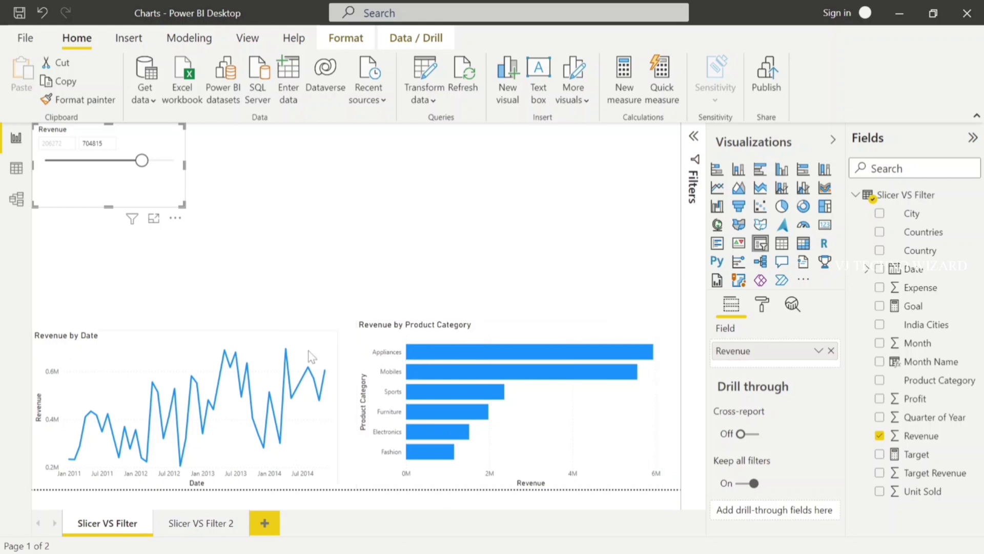
left_click(176, 135)
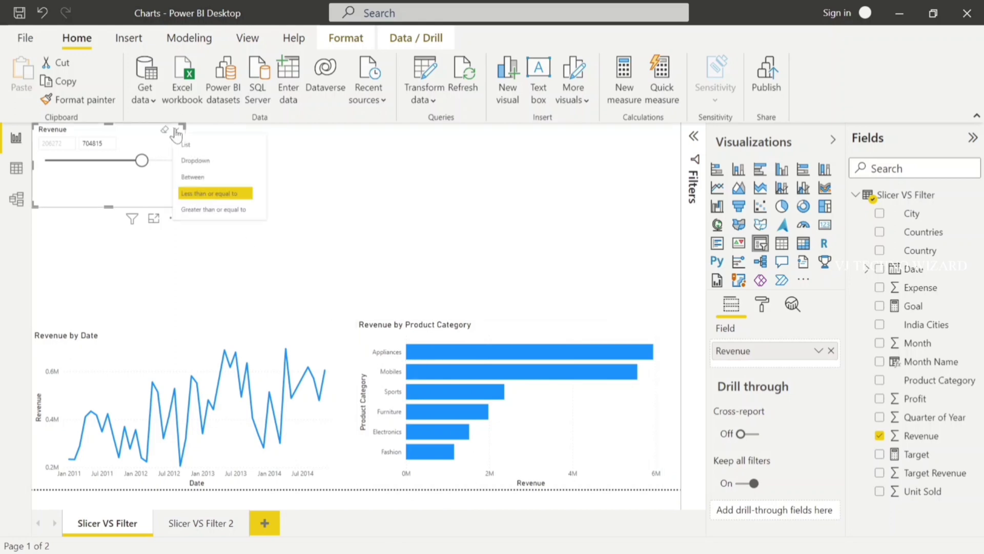
left_click(213, 211)
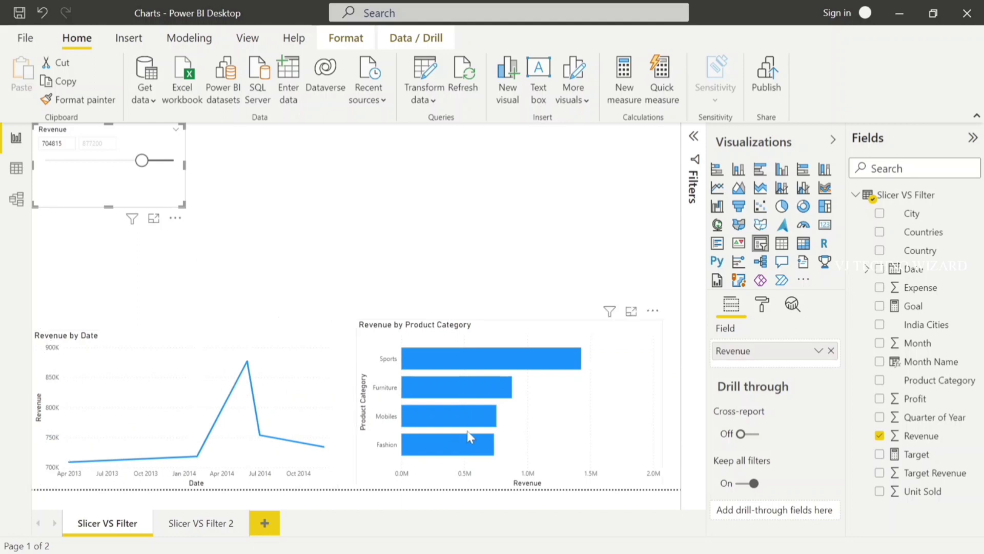
key("ctrl+z")
left_click(615, 171)
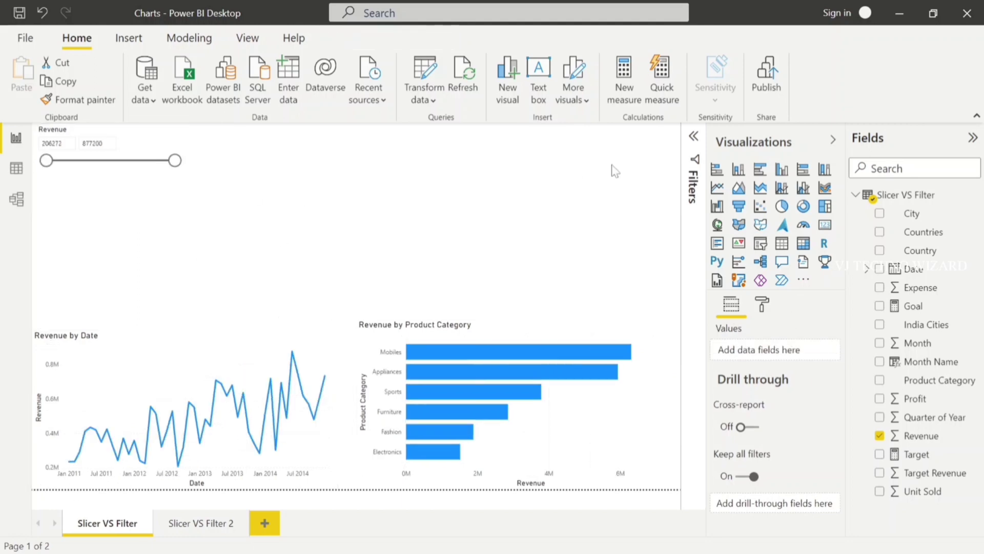
- Add a second slicer beside the Revenue slicer and assign it the Date field
left_click(760, 243)
left_click_drag(141, 233, 309, 146)
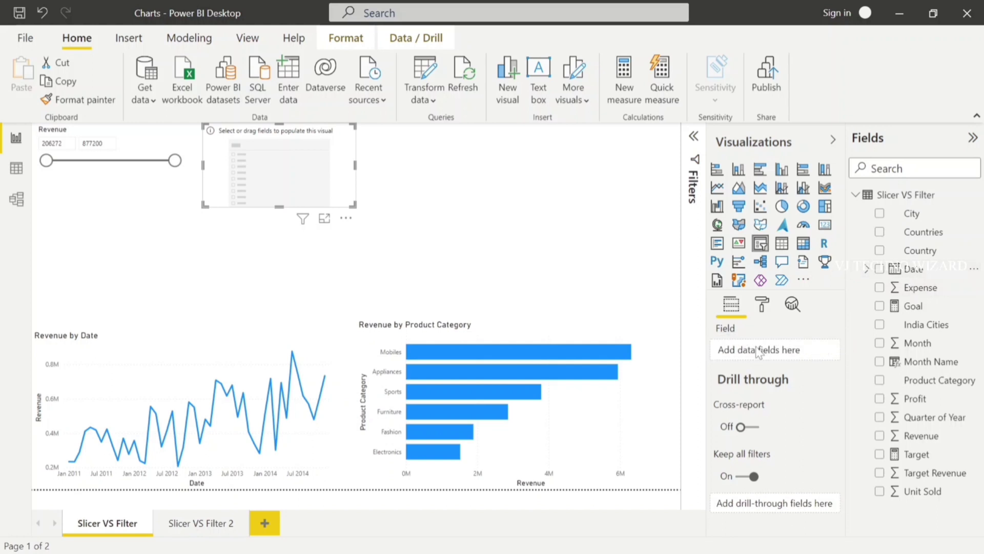
left_click_drag(758, 354, 756, 348)
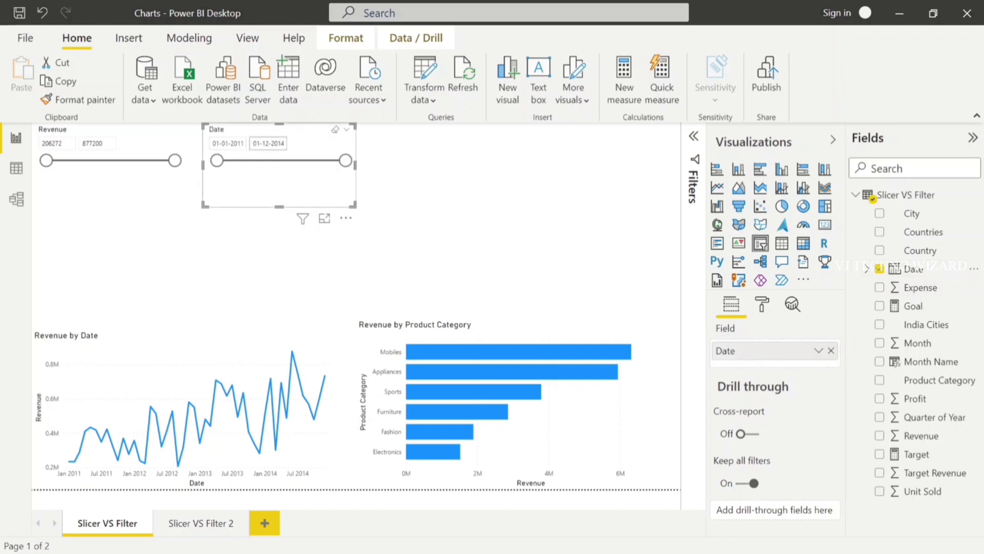
left_click(528, 203)
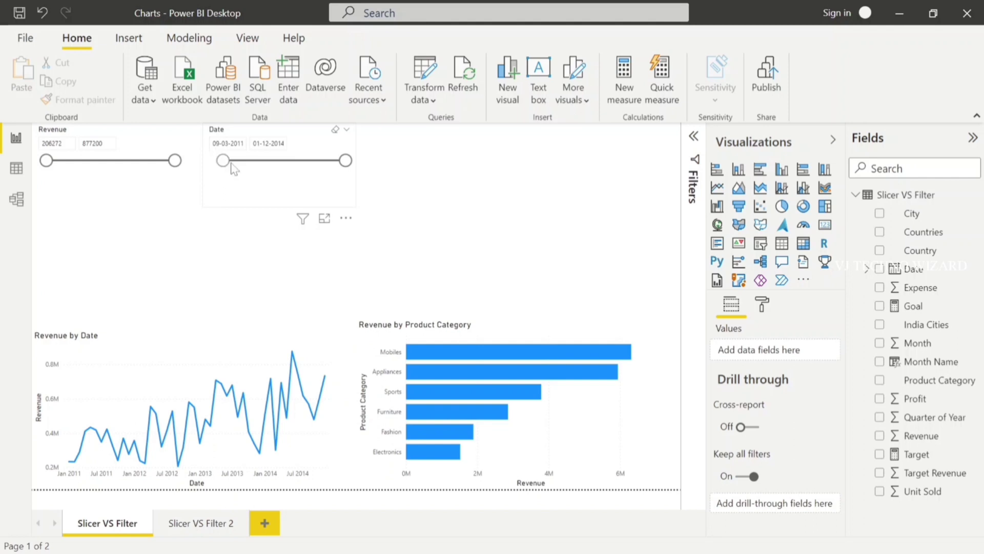
- Limit the Date slicer to the range 12-03-2012 to 24-12-2013
left_click_drag(217, 161, 257, 161)
left_click_drag(345, 160, 315, 161)
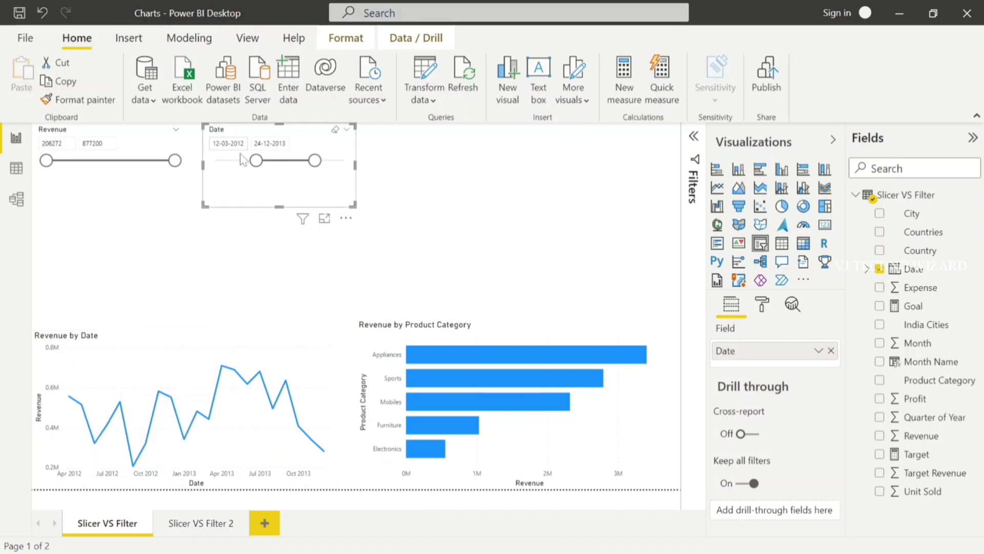
mouse_move(72, 442)
- Try the Date slicer in Before mode and in After mode
left_click(347, 130)
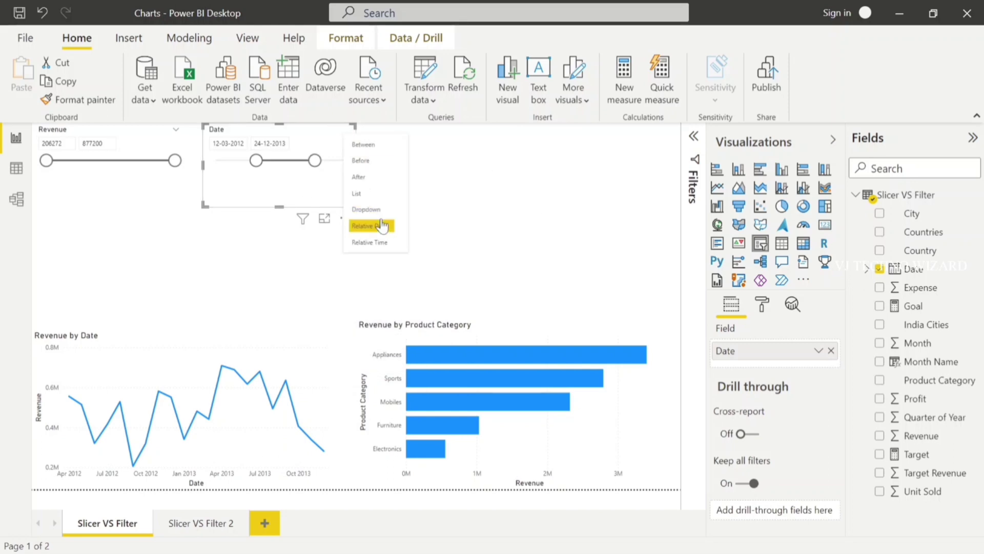
left_click(366, 163)
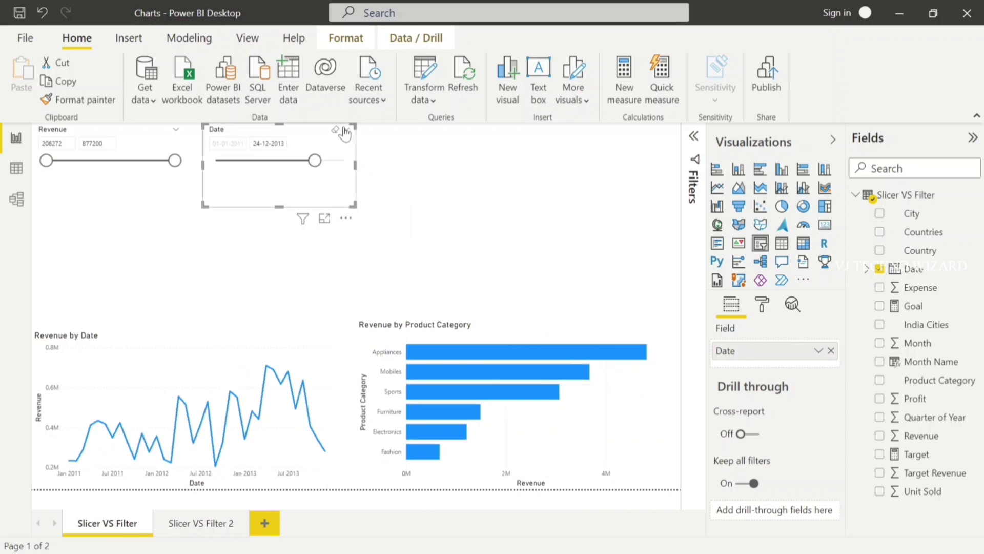
left_click(345, 134)
left_click(382, 178)
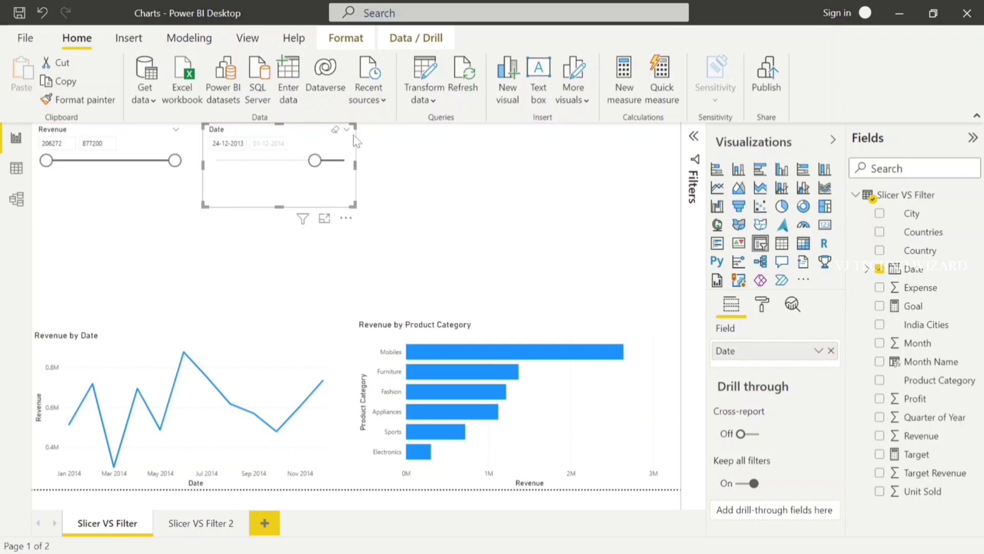
- Switch the Date slicer to Relative Date mode and filter it to the last 10 years
left_click(347, 131)
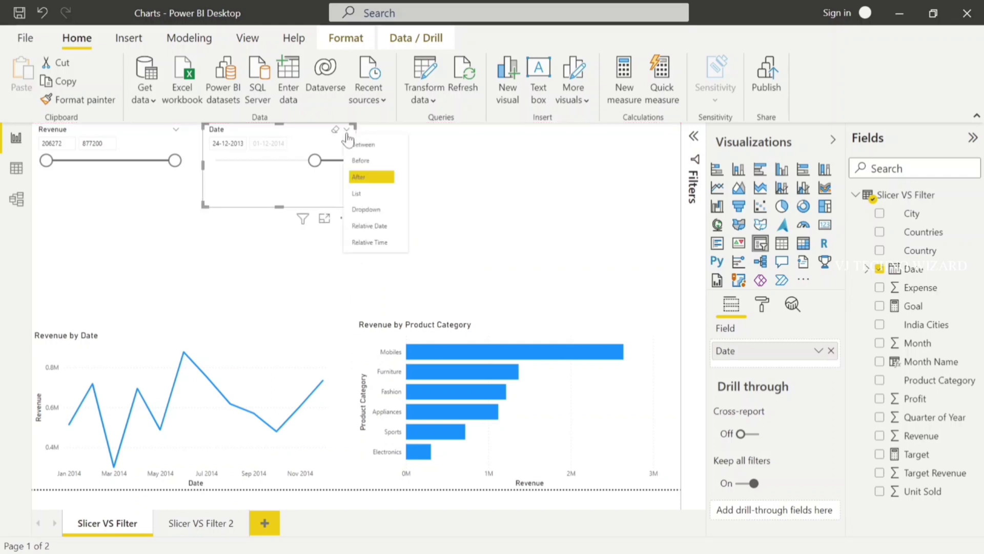
left_click(379, 228)
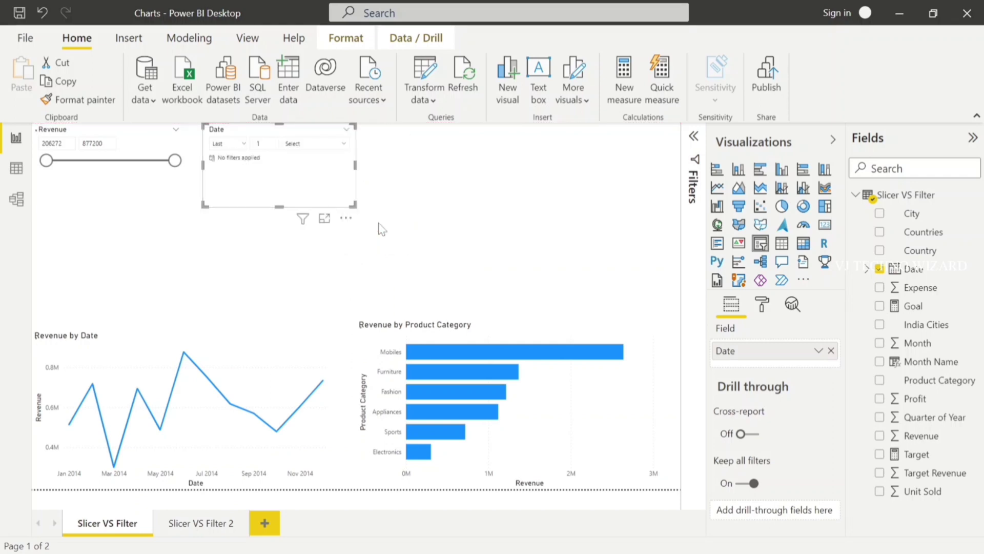
left_click(298, 147)
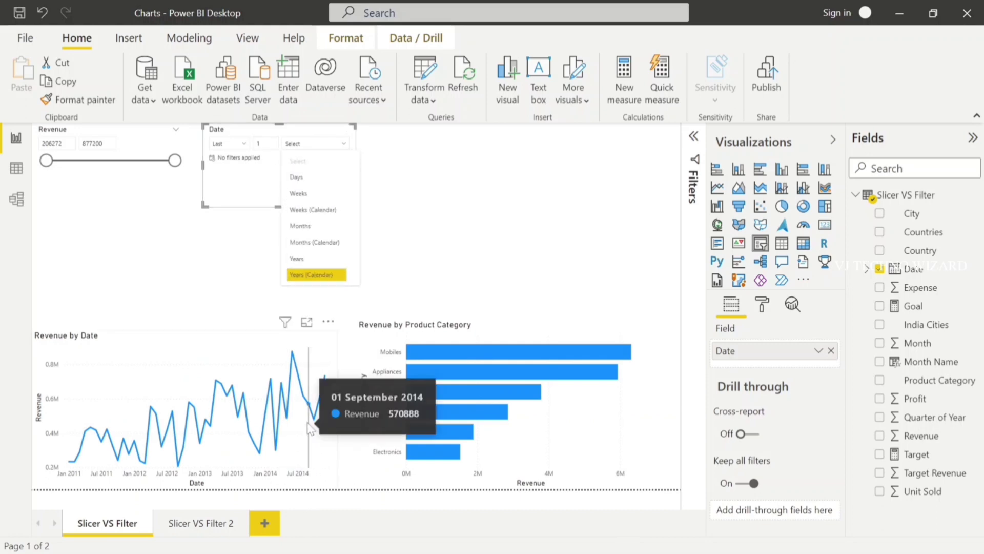
left_click(262, 144)
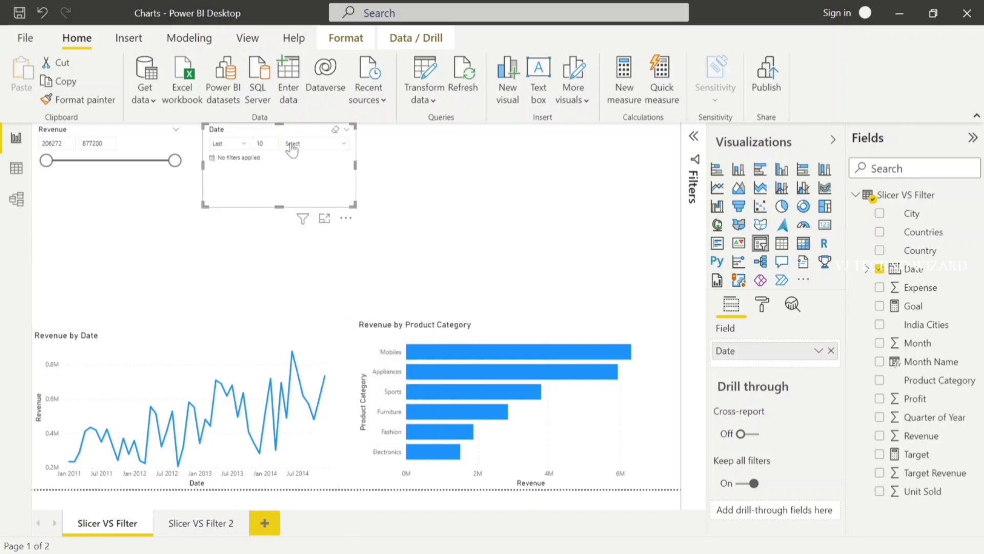
left_click(309, 149)
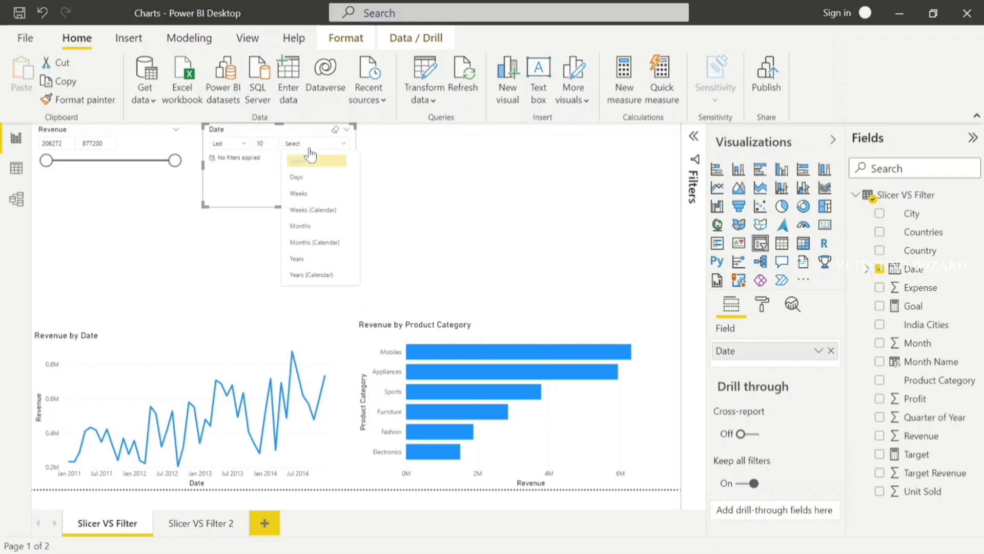
left_click(300, 259)
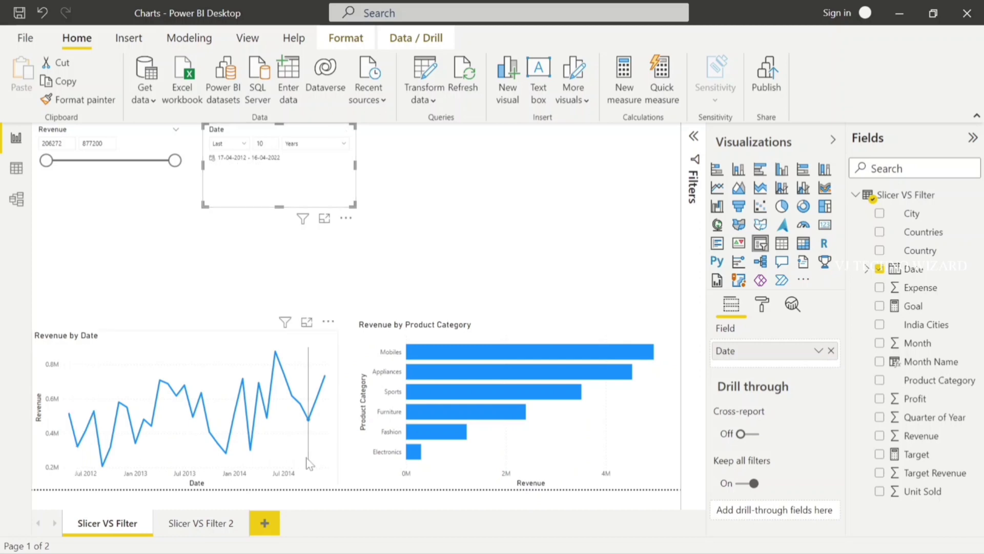
- Shorten the Date slicer's relative period to the last 8 years and look through the available period units
left_click(264, 143)
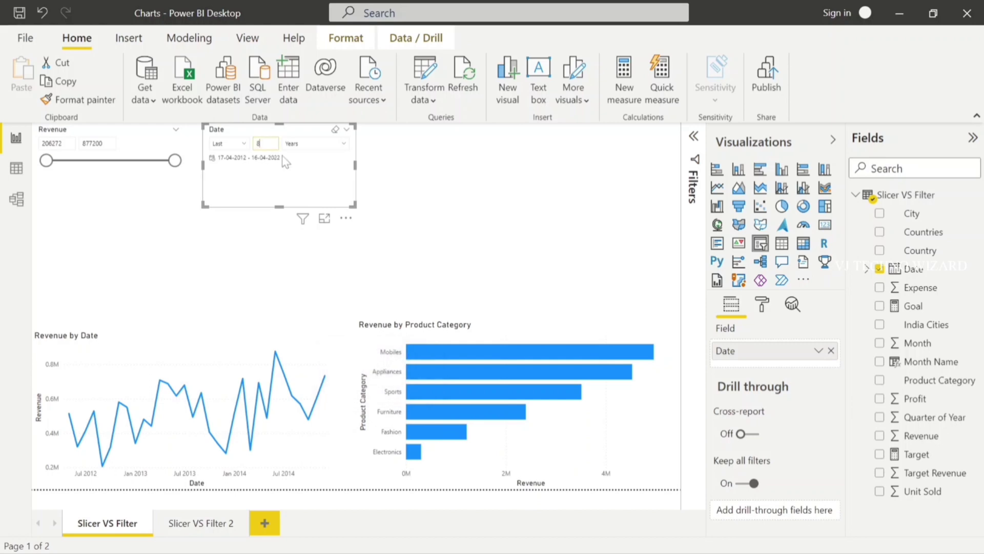
key("Return")
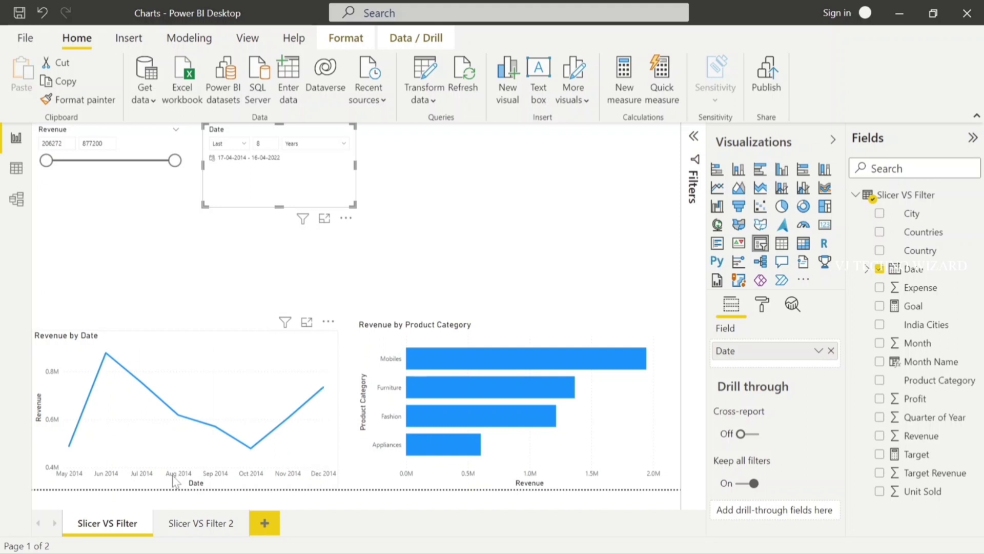
left_click(307, 144)
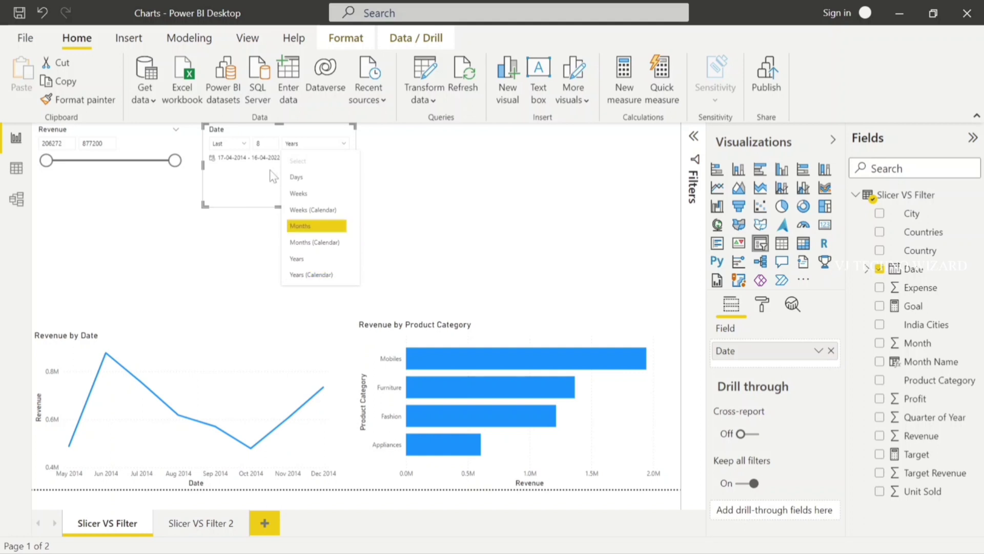
left_click(258, 184)
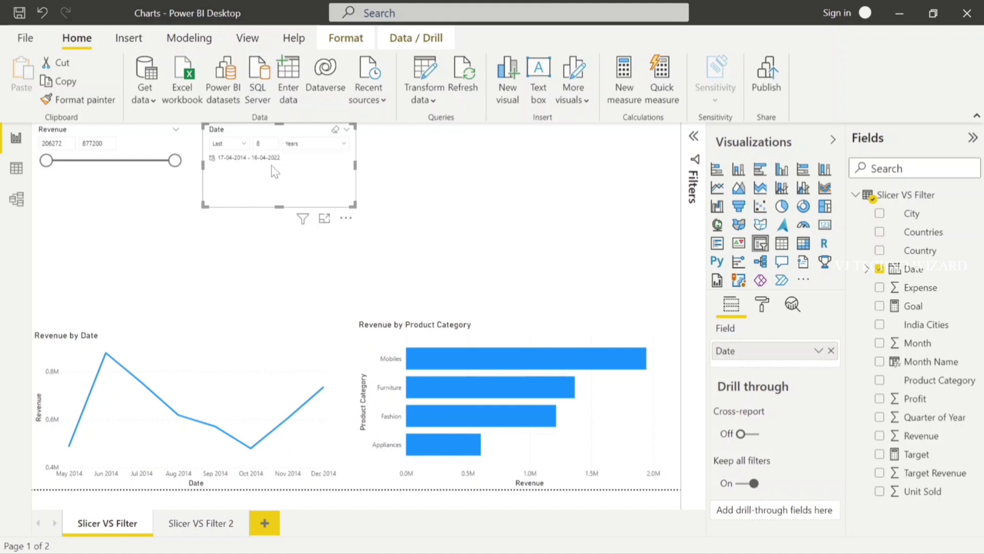
left_click(300, 147)
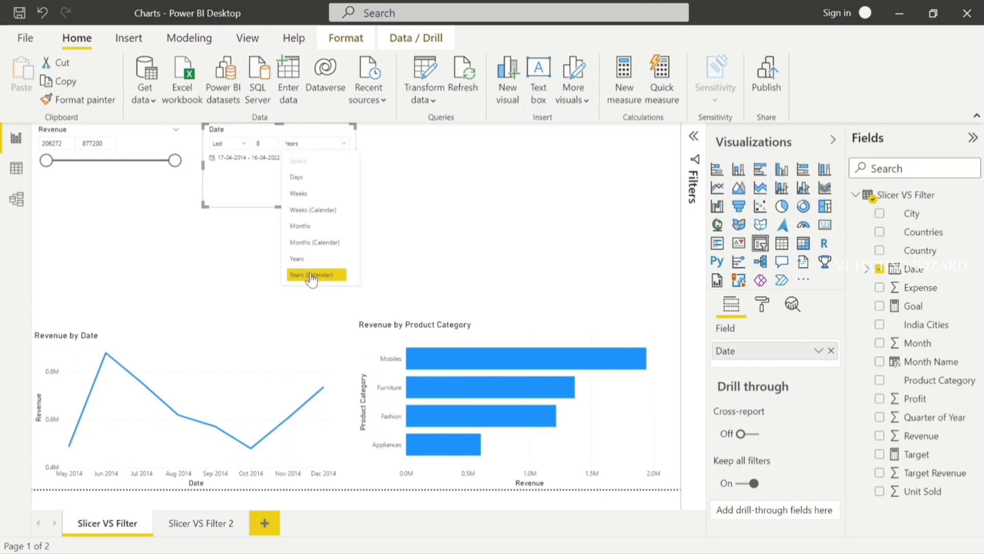
left_click(273, 182)
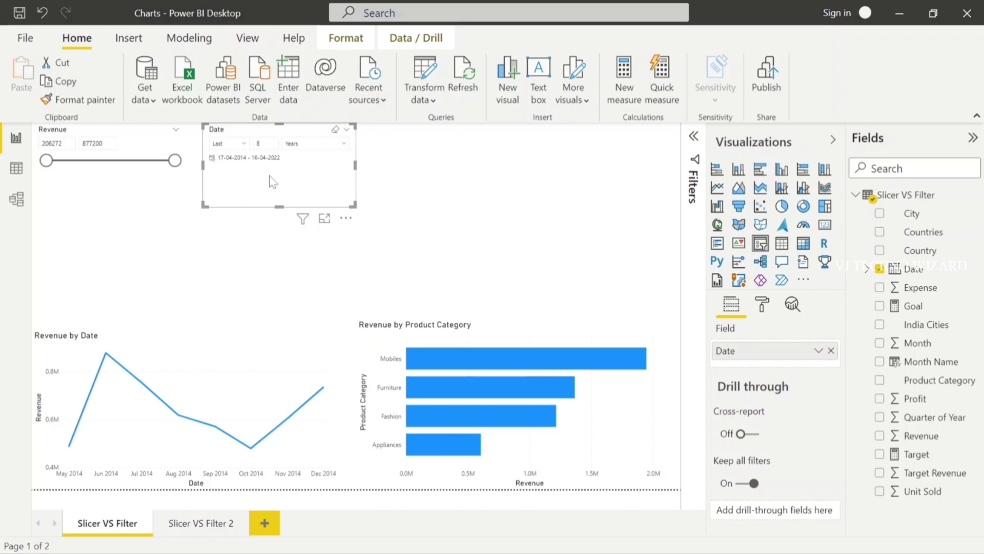
- Change the Date slicer's relative period unit to Years (Calendar)
left_click(303, 145)
left_click(315, 275)
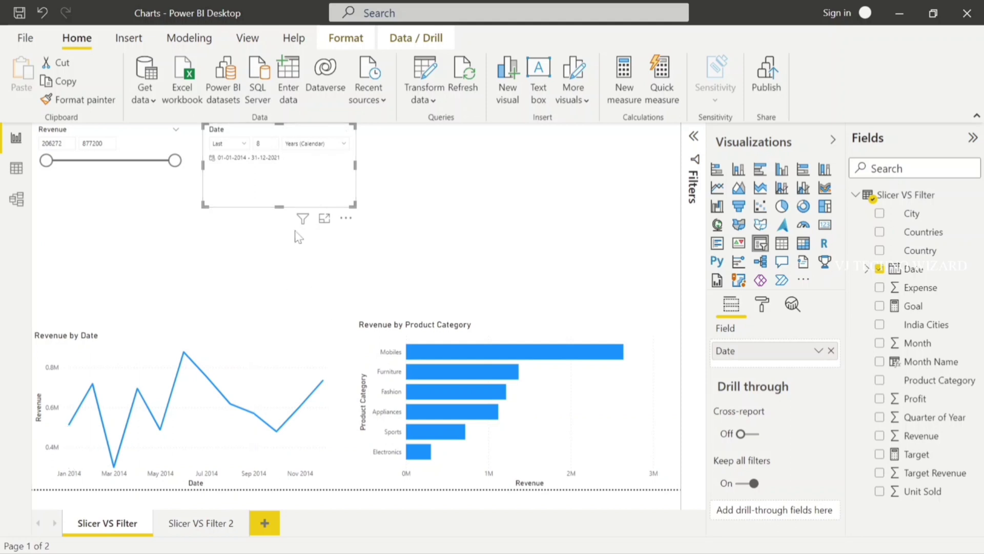
left_click(306, 145)
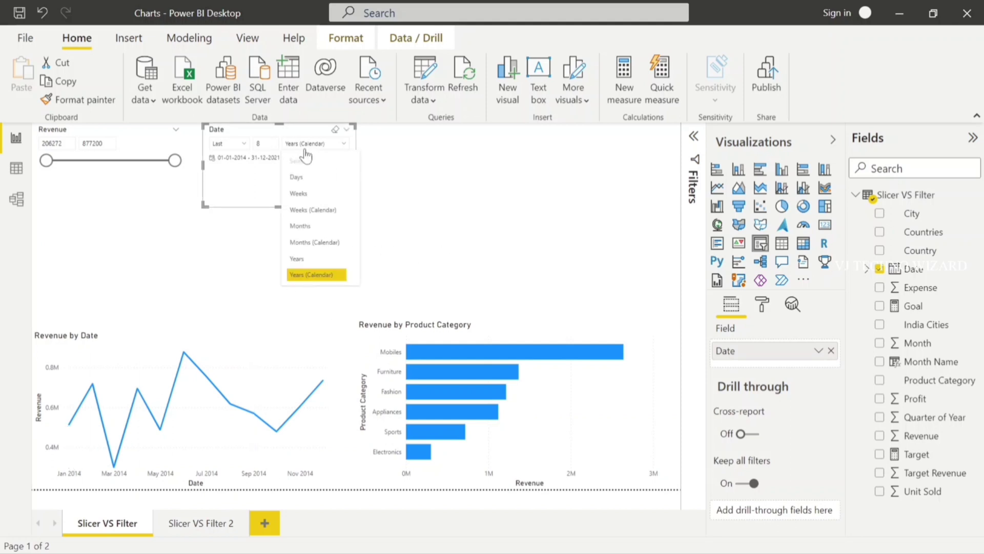
- Try the Date slicer in Relative Time mode, filtering by the last 1 Minutes and by the last 1 Hours
left_click(347, 137)
left_click(367, 244)
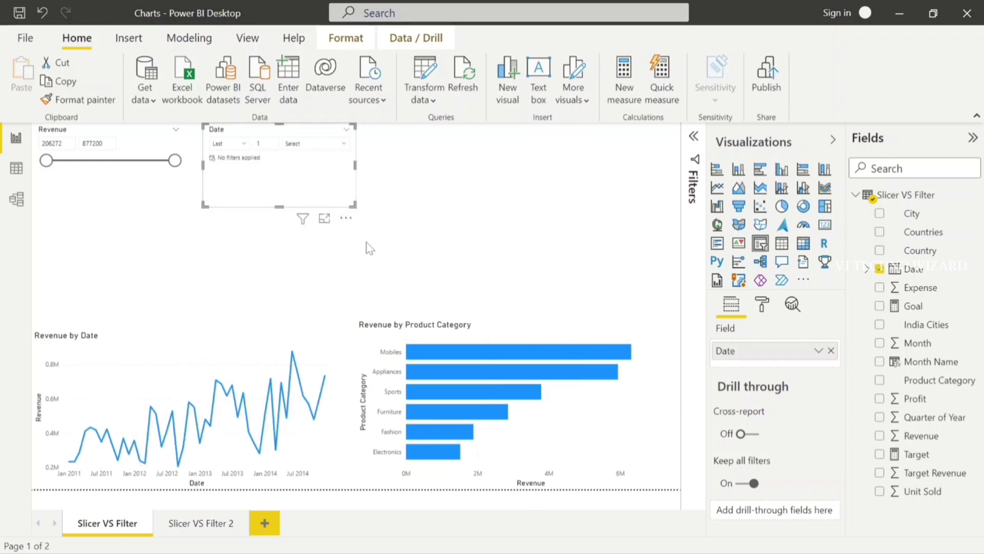
left_click(292, 146)
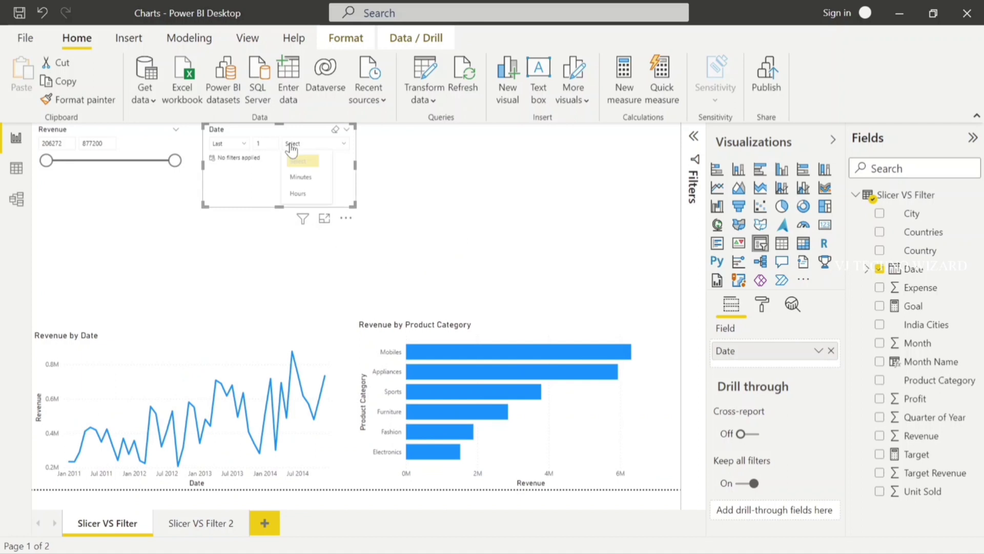
left_click(300, 177)
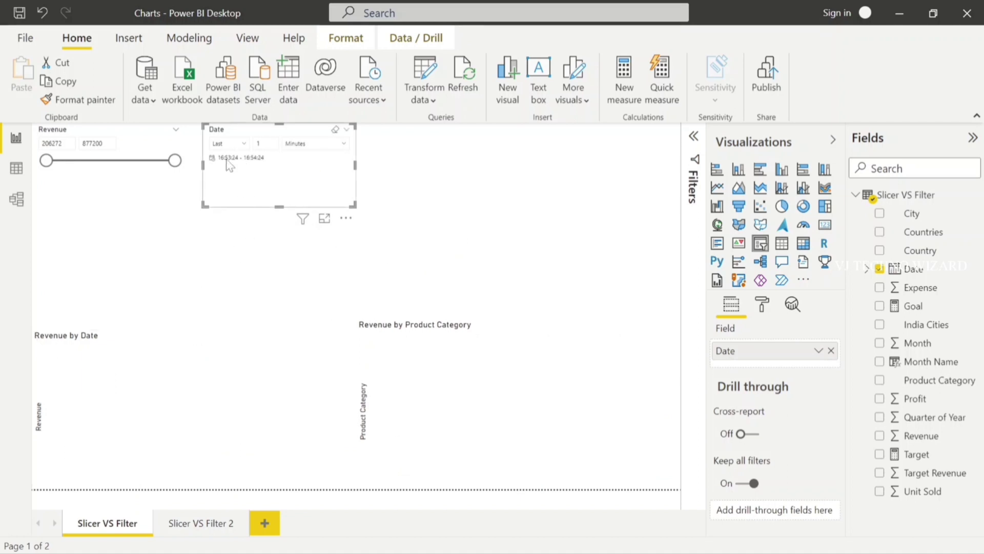
left_click(300, 144)
left_click(301, 194)
- Return the Date slicer to Between mode and deselect it
left_click(347, 131)
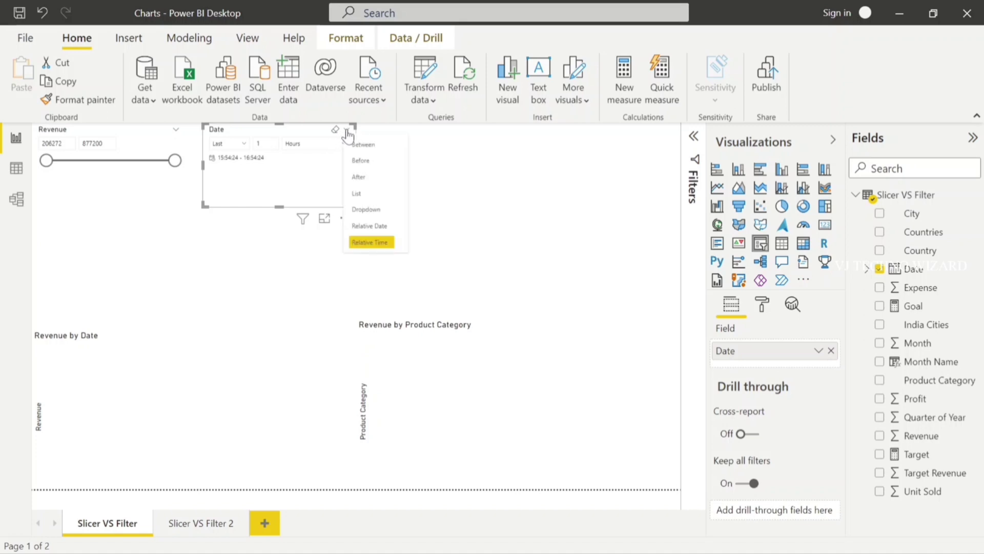
left_click(363, 145)
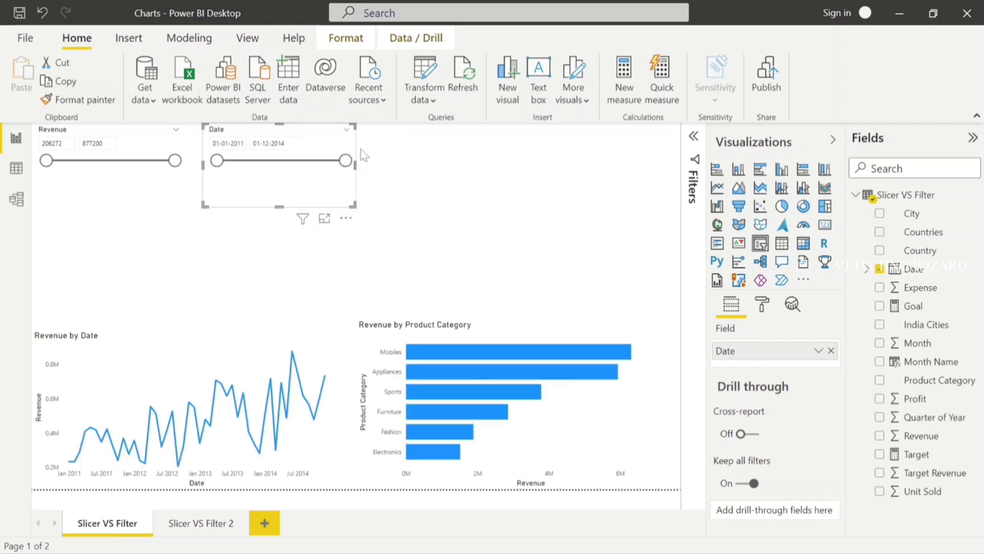
left_click(416, 179)
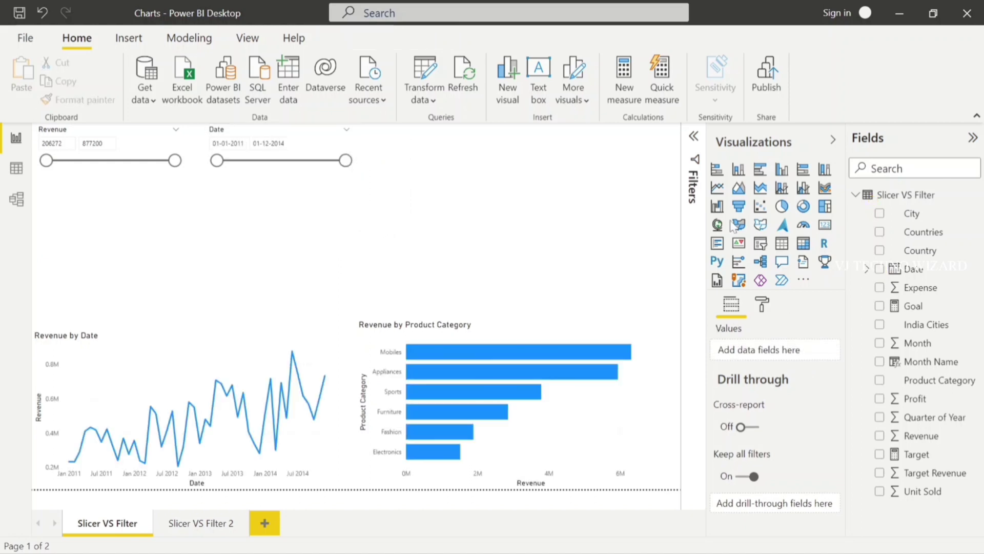
- Add a third slicer, assign it the Product Category field, and place it directly below the Revenue slicer
left_click(762, 245)
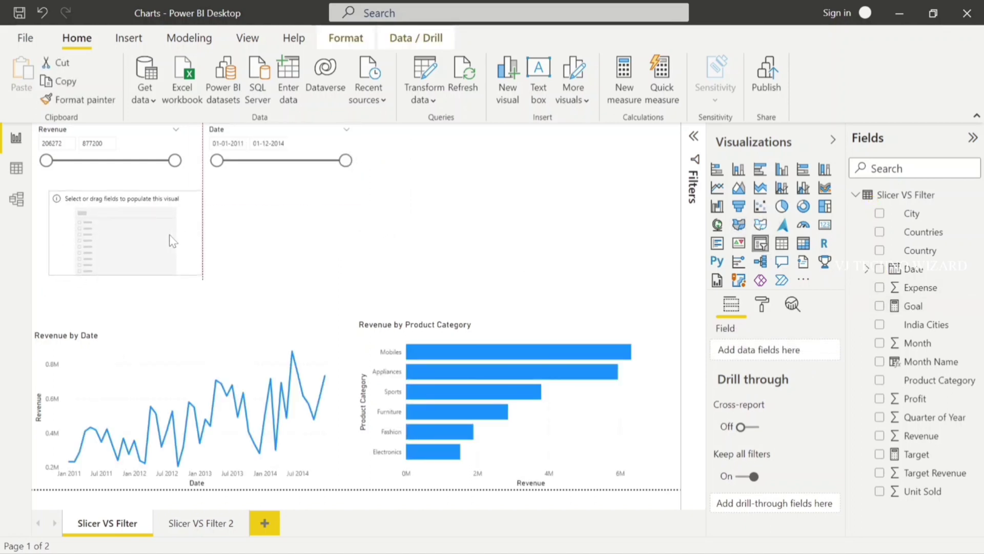
left_click_drag(939, 380, 770, 351)
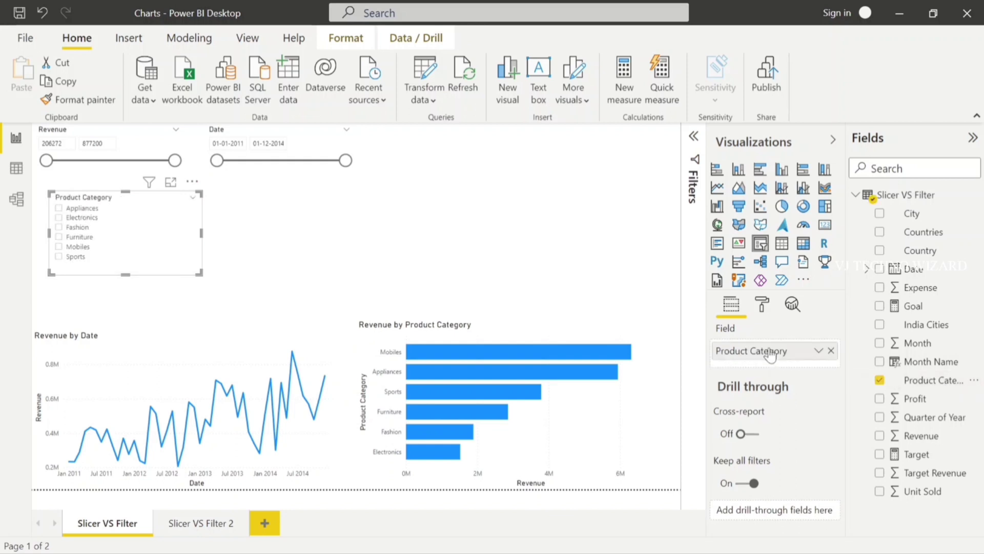
left_click_drag(129, 264, 113, 269)
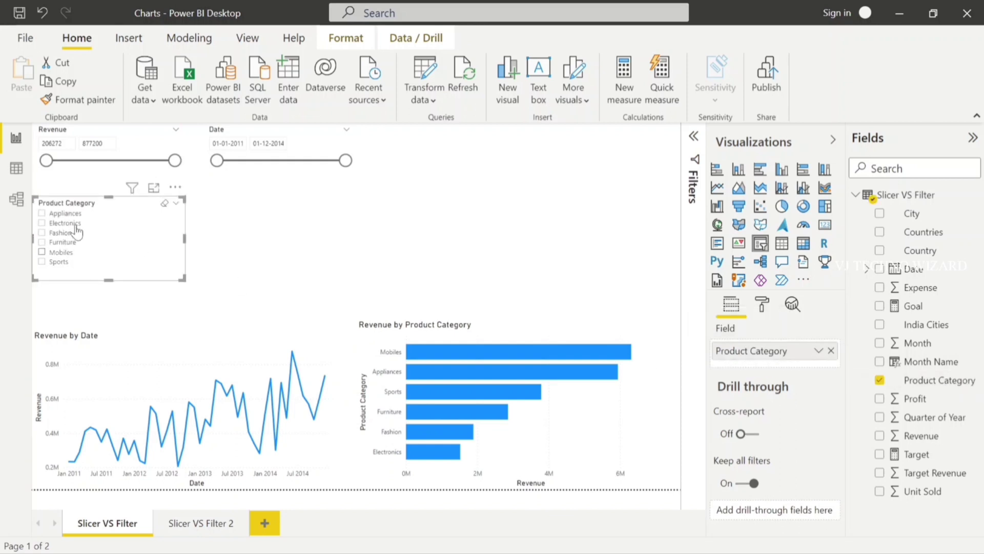
- Try the Product Category slicer in Dropdown mode, expand and collapse its choices, and return it to List mode
left_click(176, 203)
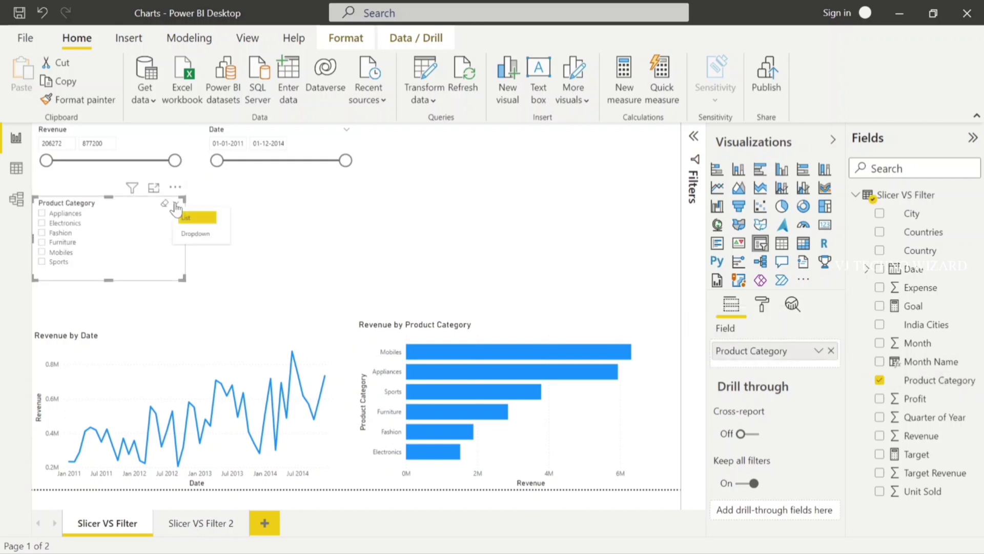
left_click(193, 234)
left_click(65, 218)
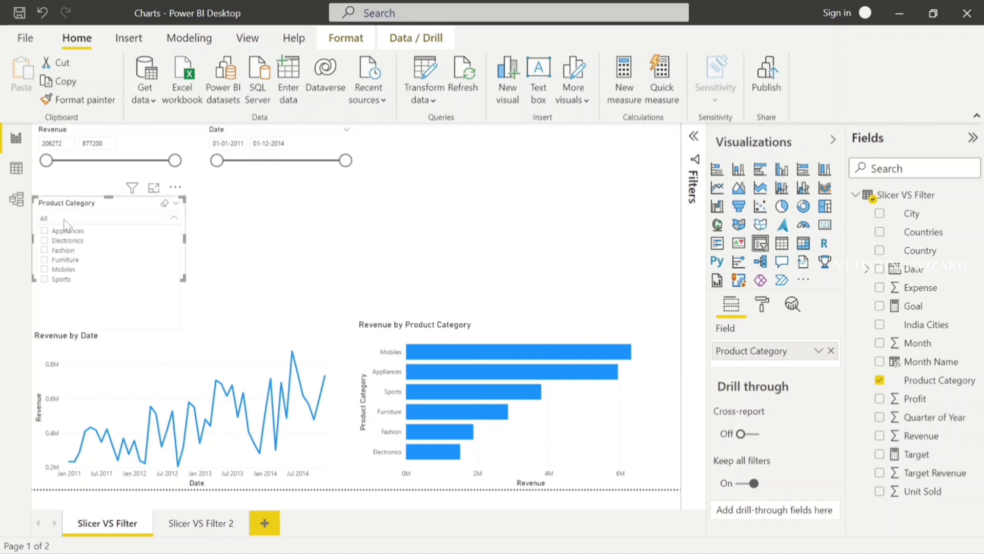
left_click(65, 222)
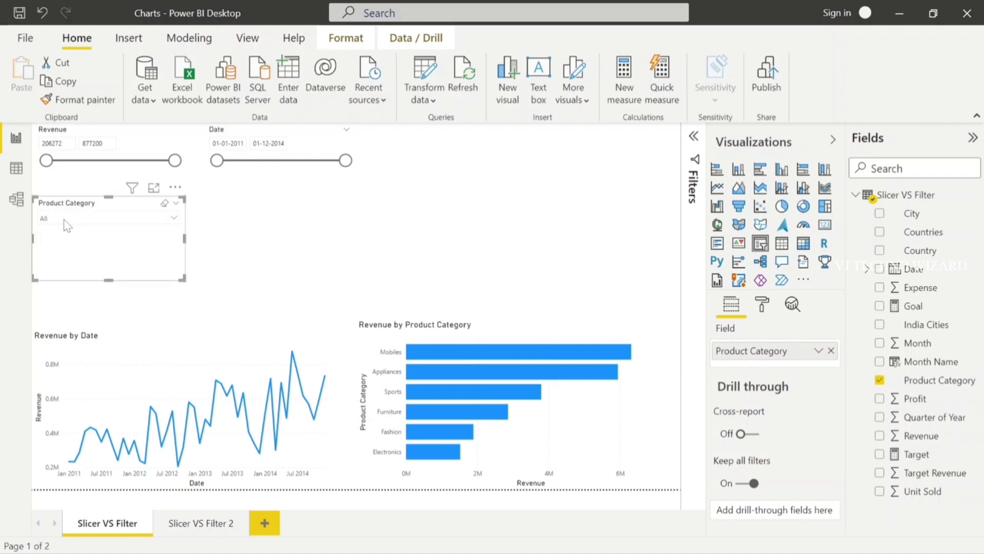
left_click(176, 206)
left_click(188, 221)
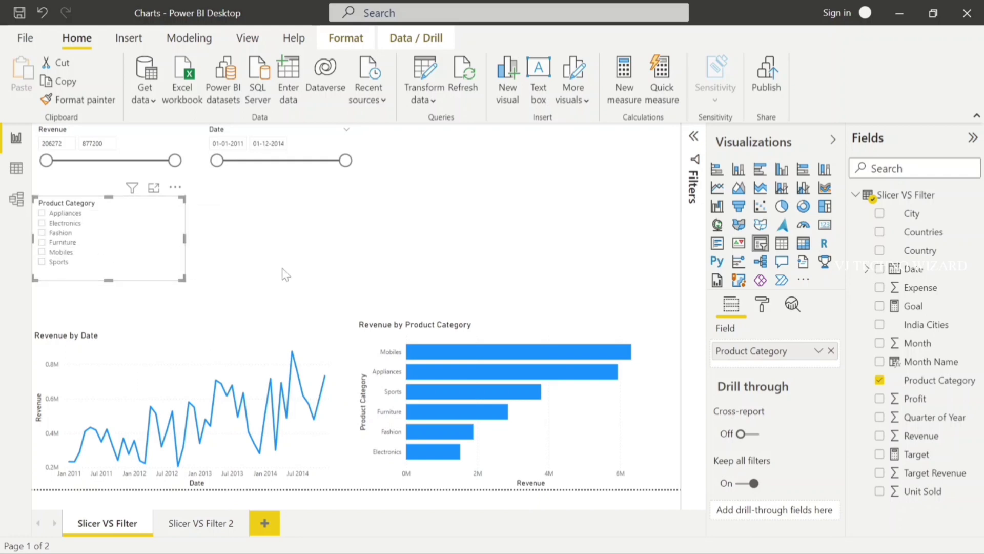
- Set the Product Category slicer's orientation to Horizontal and widen it across the page to about 1228
left_click(764, 305)
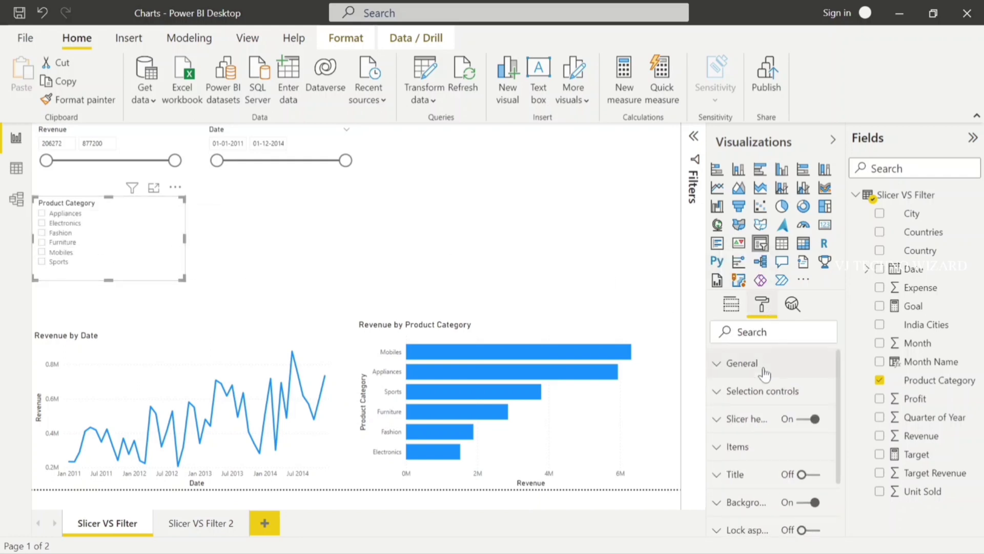
left_click(730, 364)
scroll(800, 441, "down", 2)
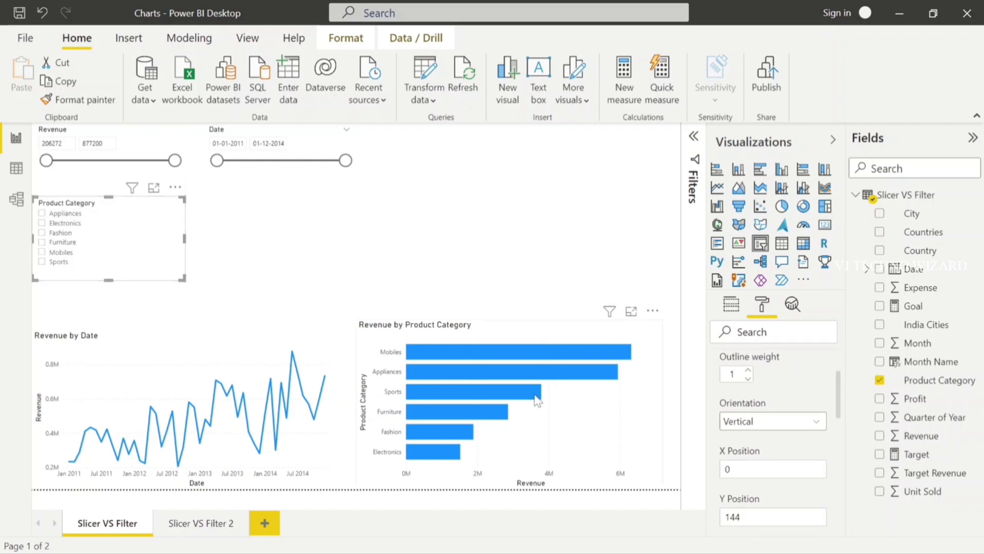
left_click(815, 421)
left_click(763, 458)
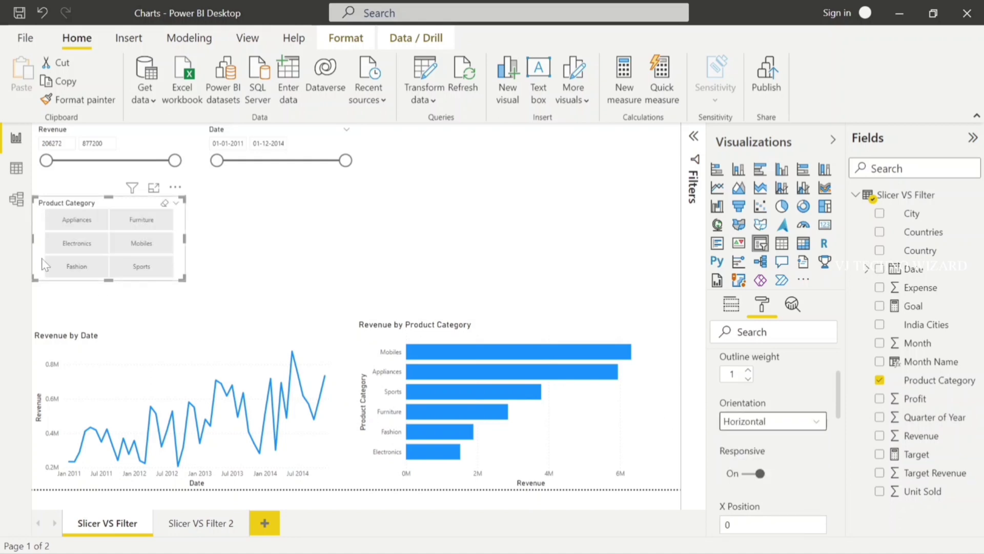
left_click_drag(185, 239, 658, 273)
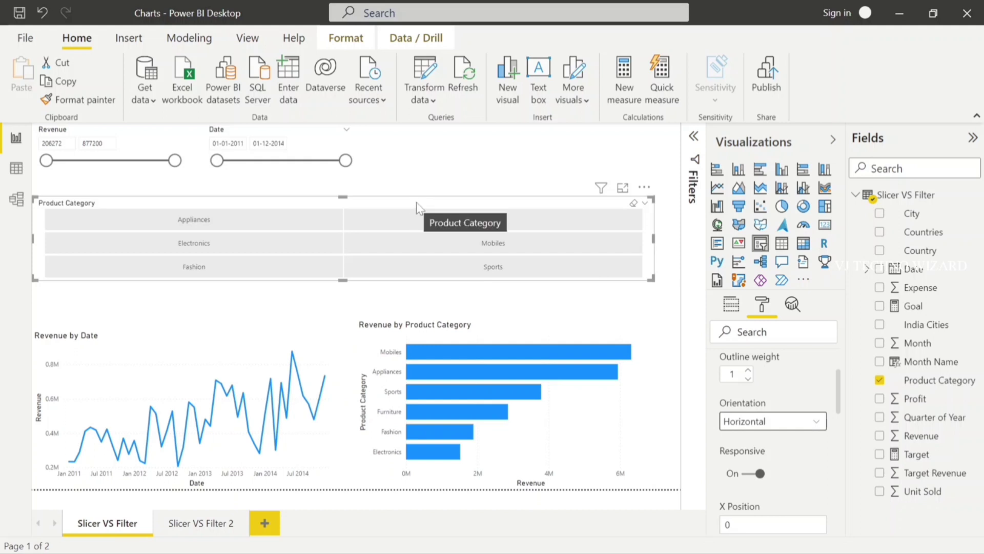
- Try the Product Category slicer in Dropdown mode, return it to List mode, and review its orientation choices, keeping Horizontal
left_click(645, 203)
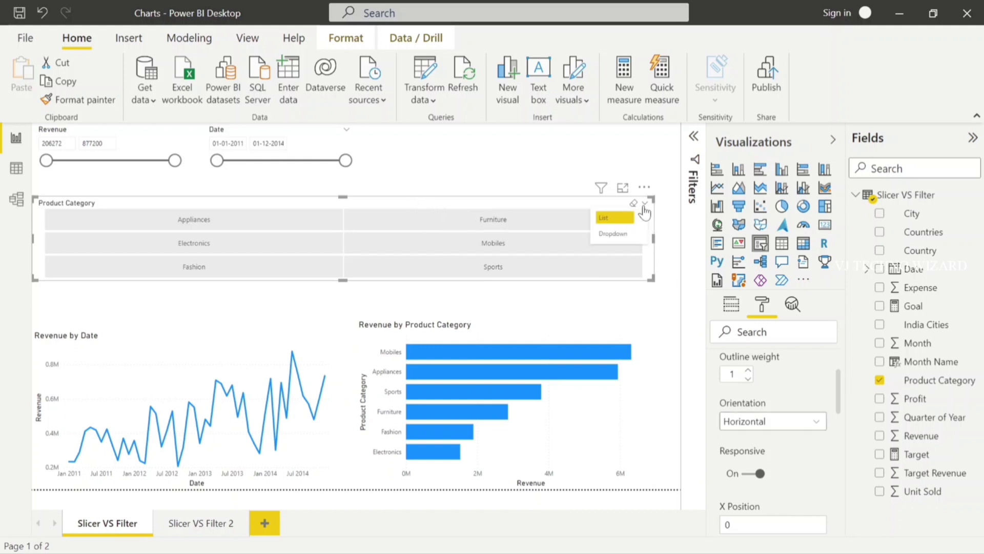
left_click(614, 234)
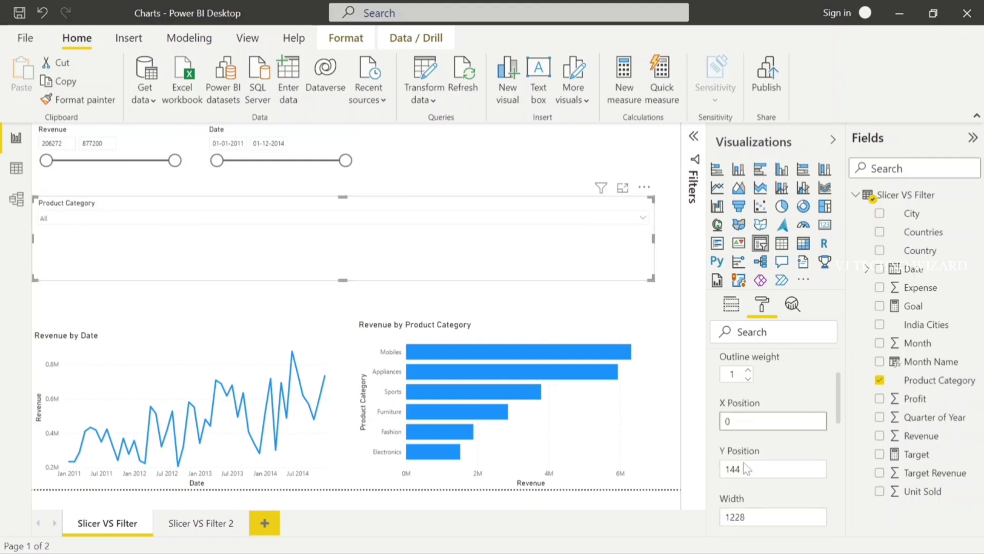
left_click(645, 204)
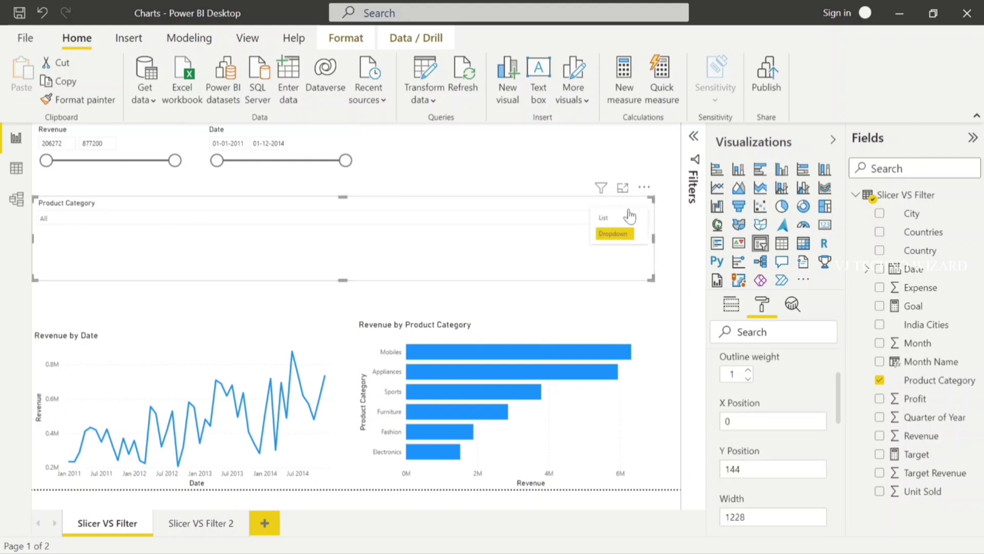
left_click(620, 214)
left_click(754, 420)
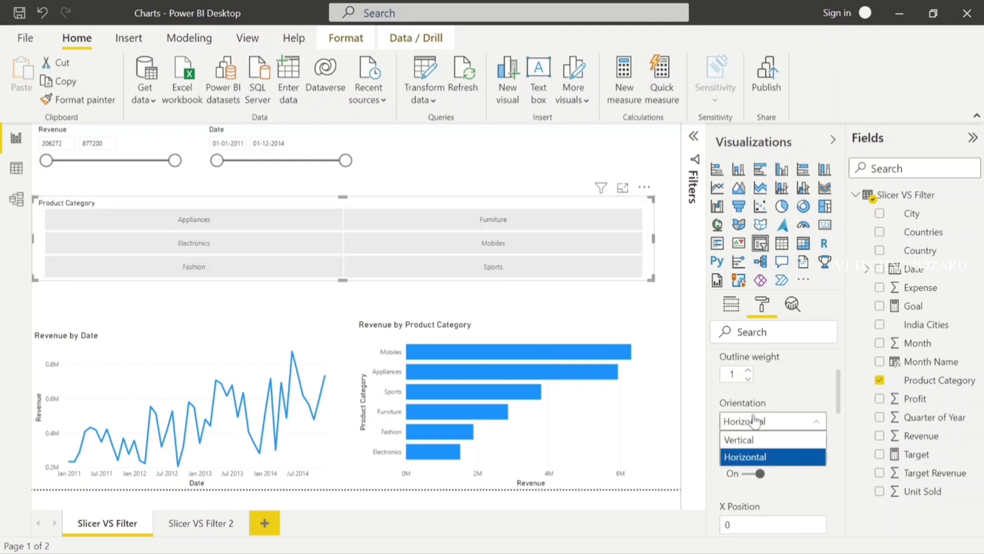
left_click(754, 429)
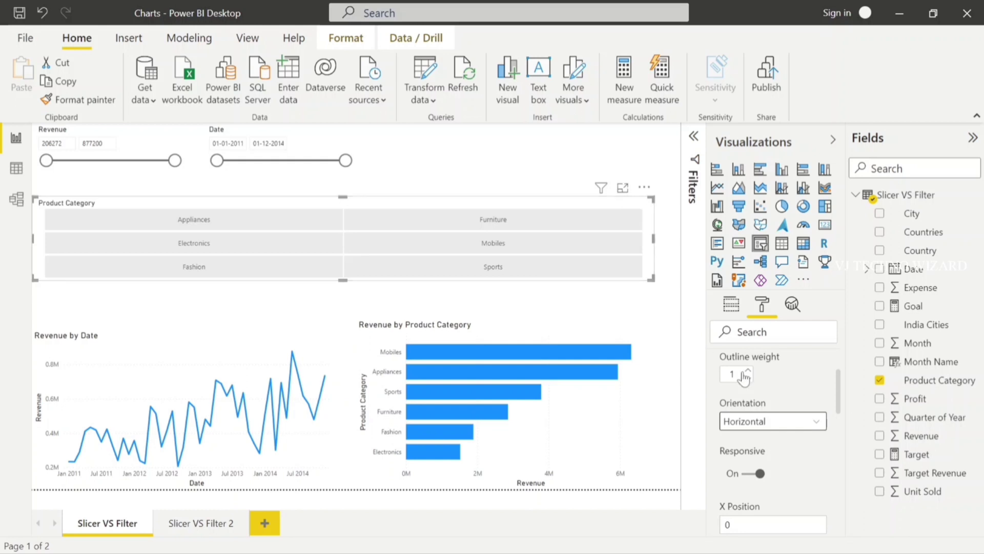
- Set the Product Category slicer's orientation to Vertical, shrink it, and place it beside the Date slicer in the top row
left_click(732, 421)
left_click(735, 440)
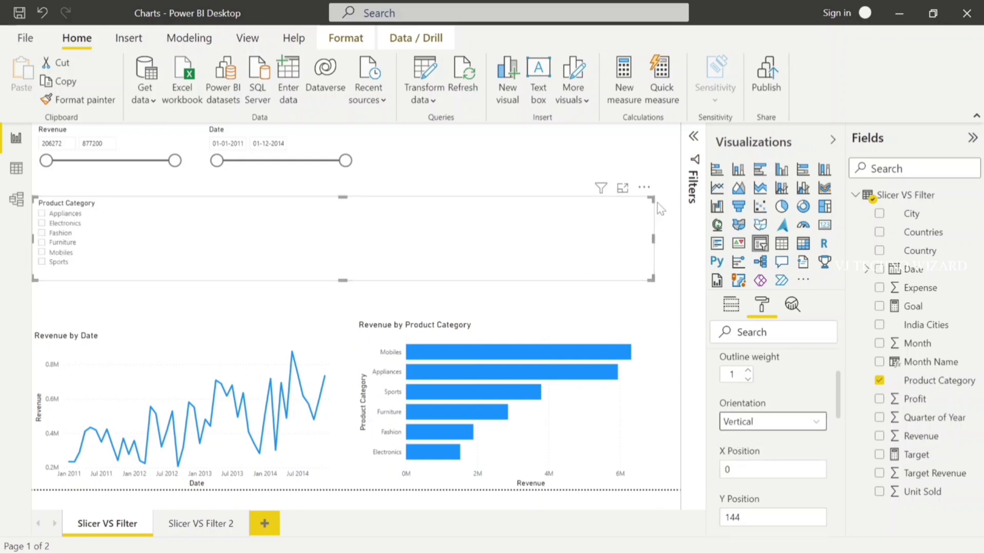
left_click_drag(652, 252, 476, 174)
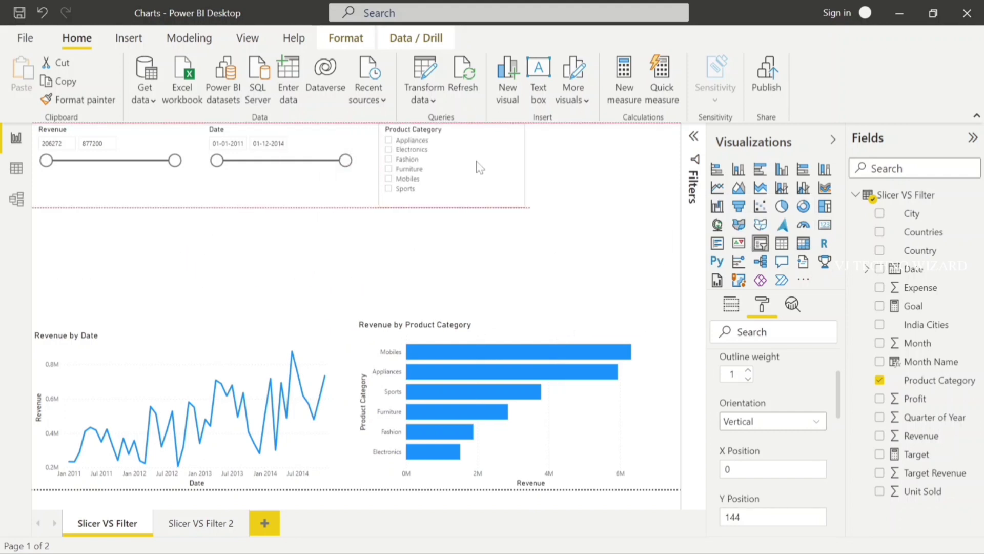
- Compare the Slicer VS Filter and Slicer VS Filter 2 pages, ending on the Slicer VS Filter page
left_click(188, 524)
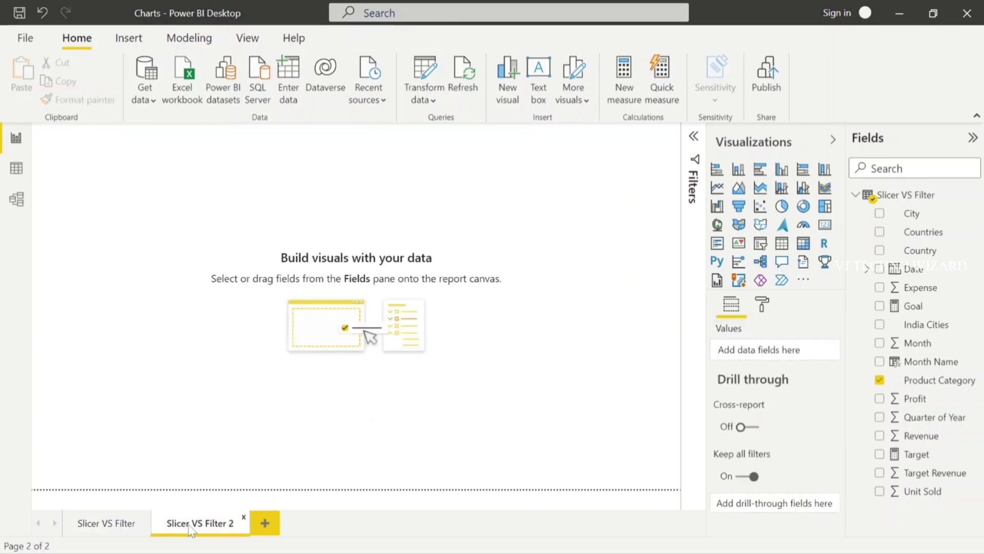
left_click(77, 525)
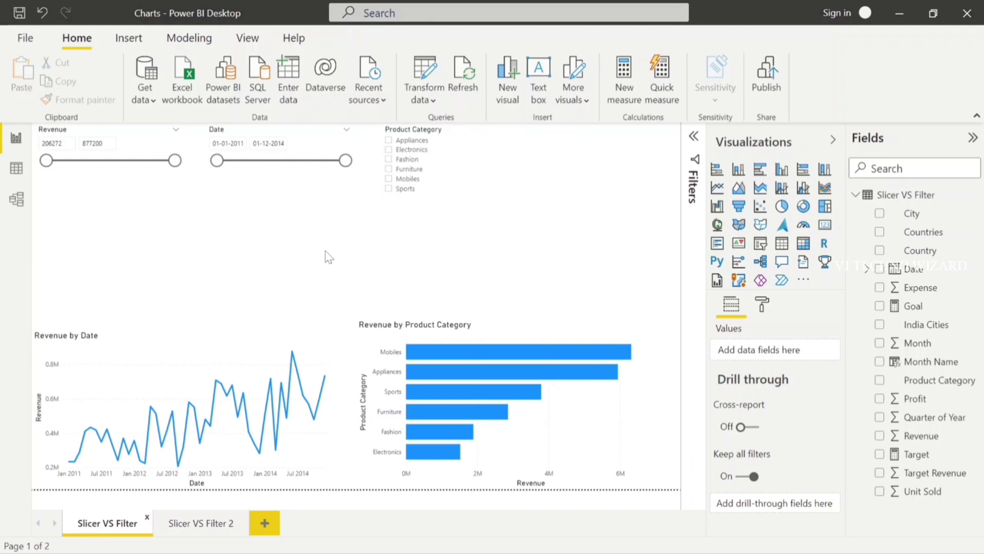
left_click(204, 523)
left_click(108, 525)
left_click(190, 527)
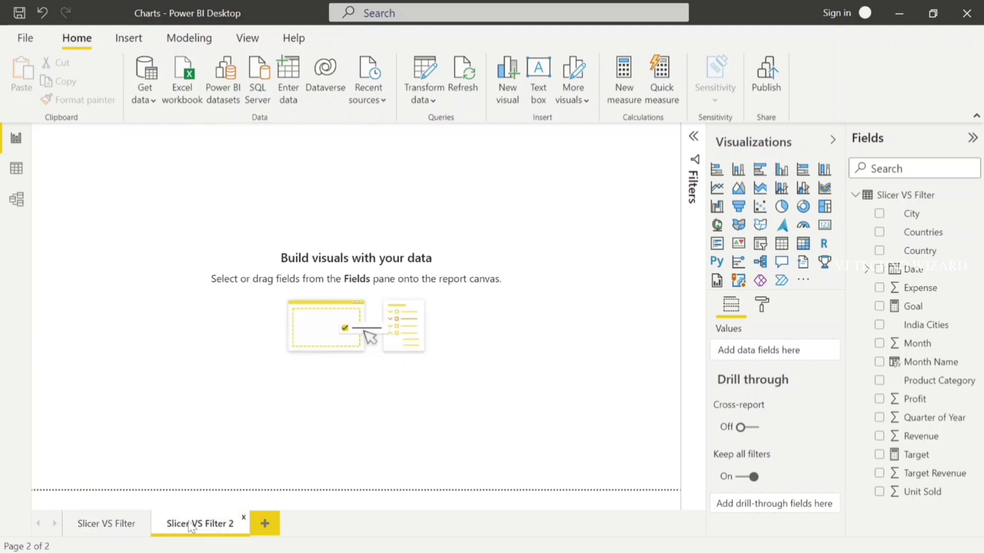
left_click(115, 526)
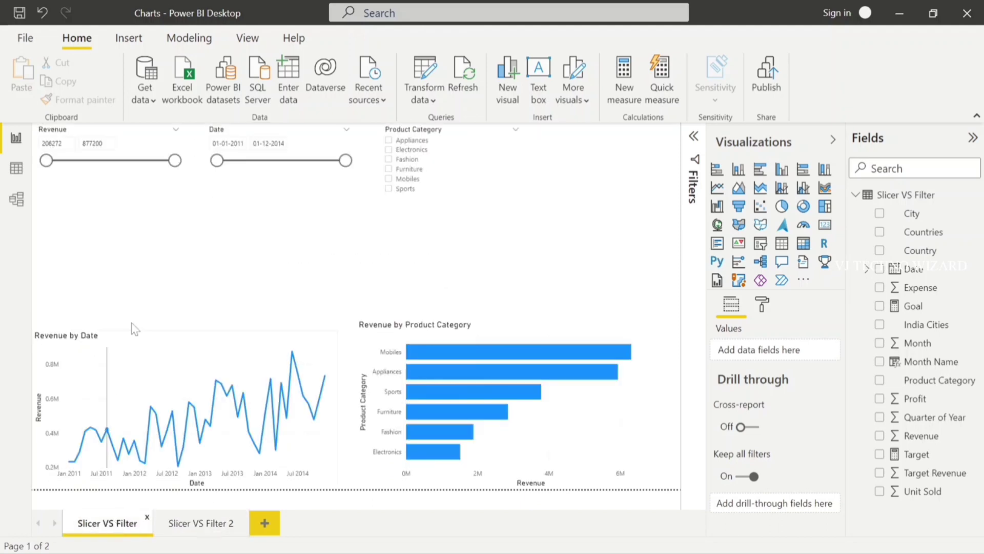
- Use Sync slicers to make the Revenue slicer visible and synced on Slicer VS Filter 2, and check that page
left_click(477, 134)
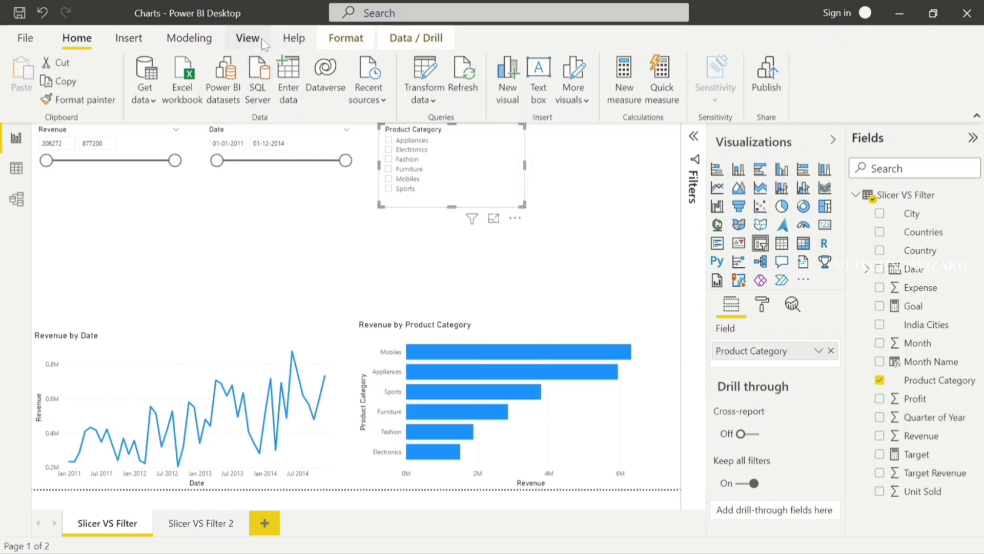
left_click(241, 44)
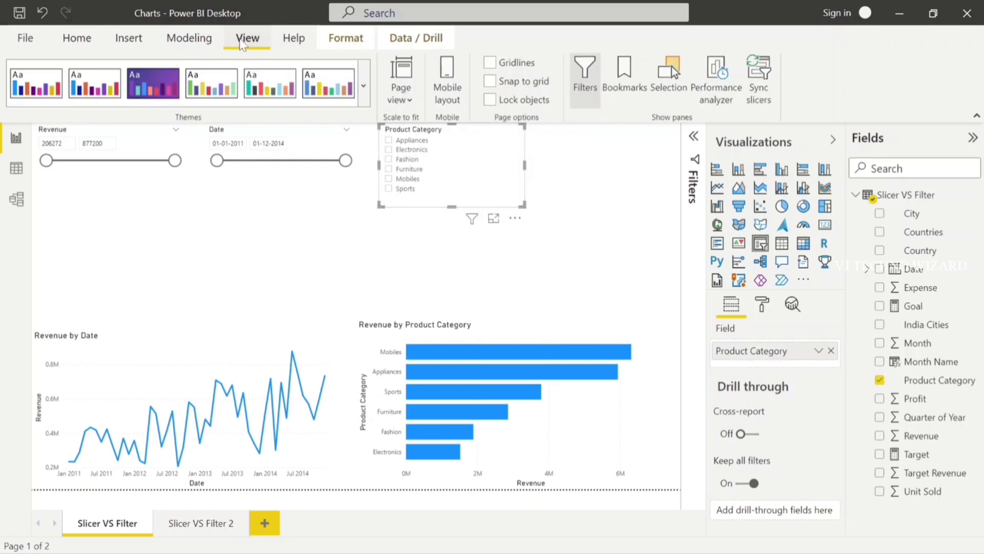
left_click(135, 133)
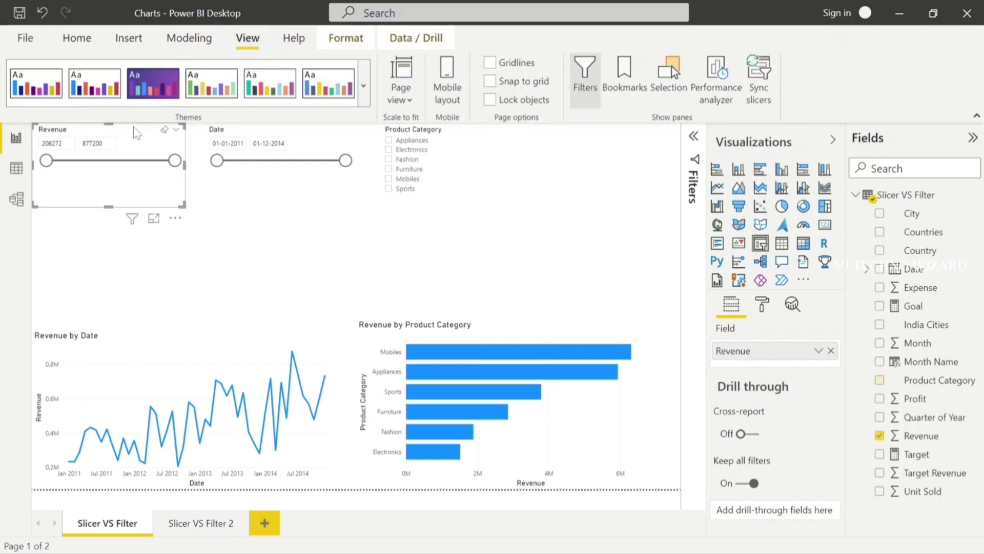
left_click(763, 86)
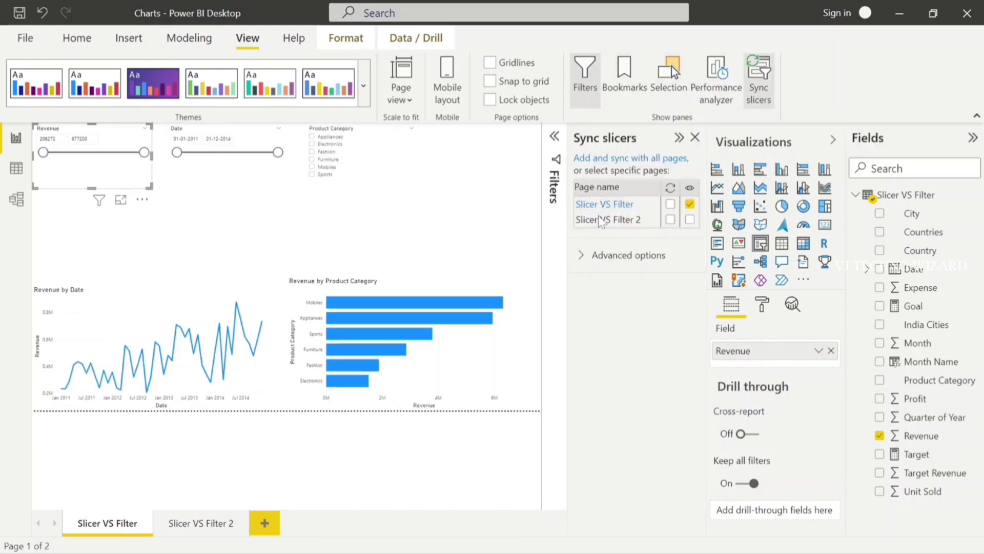
left_click(690, 220)
left_click(670, 220)
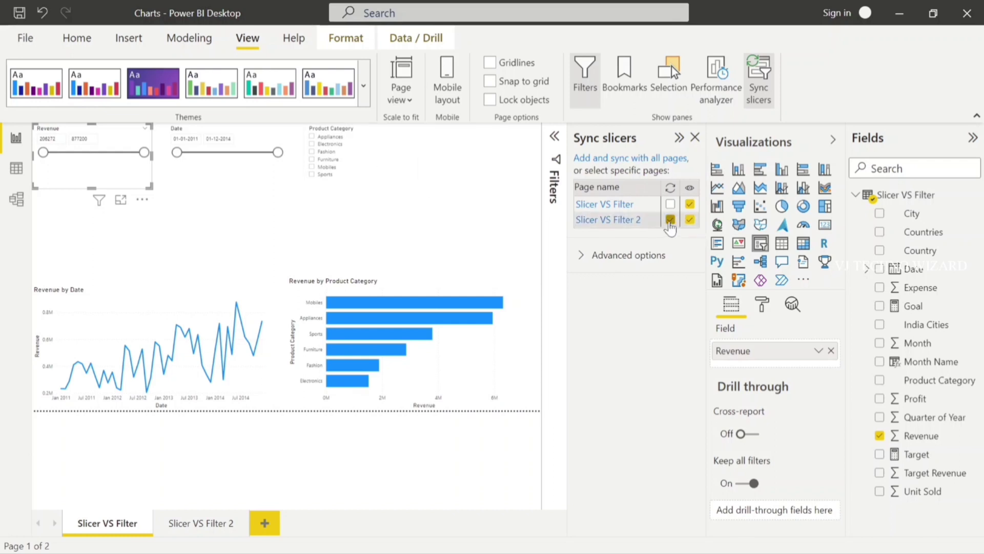
left_click(200, 523)
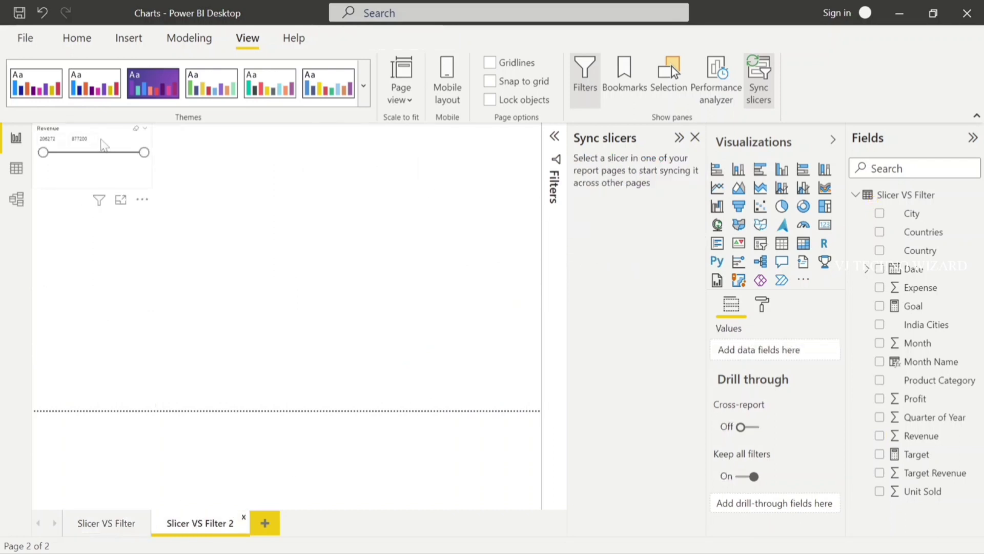
- From the Slicer VS Filter page, make the Date slicer visible and synced on Slicer VS Filter 2
left_click(97, 524)
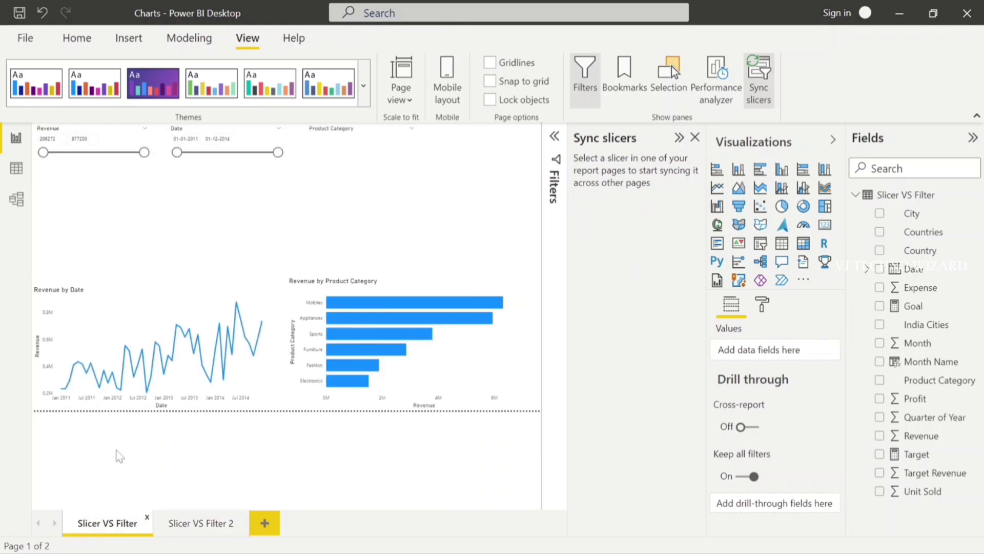
left_click(182, 184)
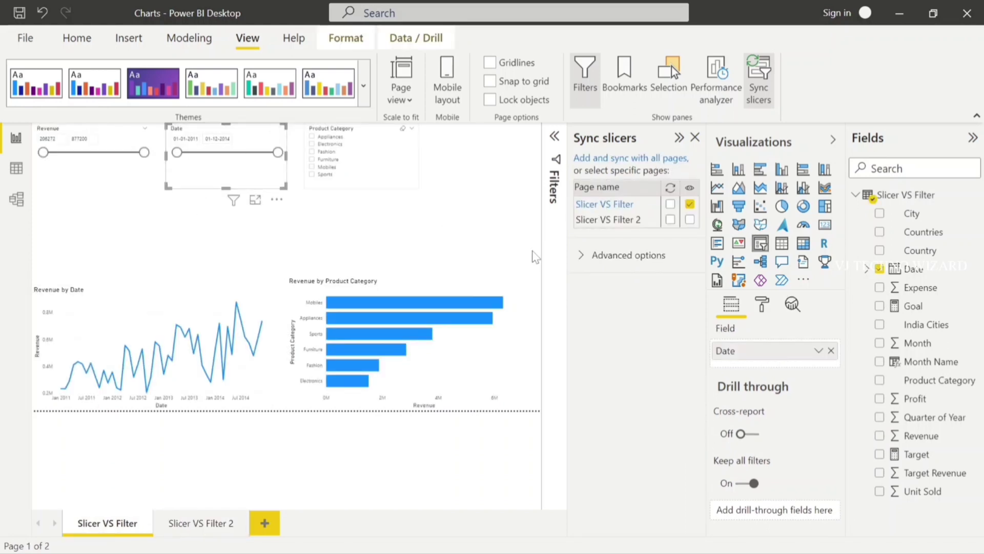
left_click(690, 220)
left_click(671, 219)
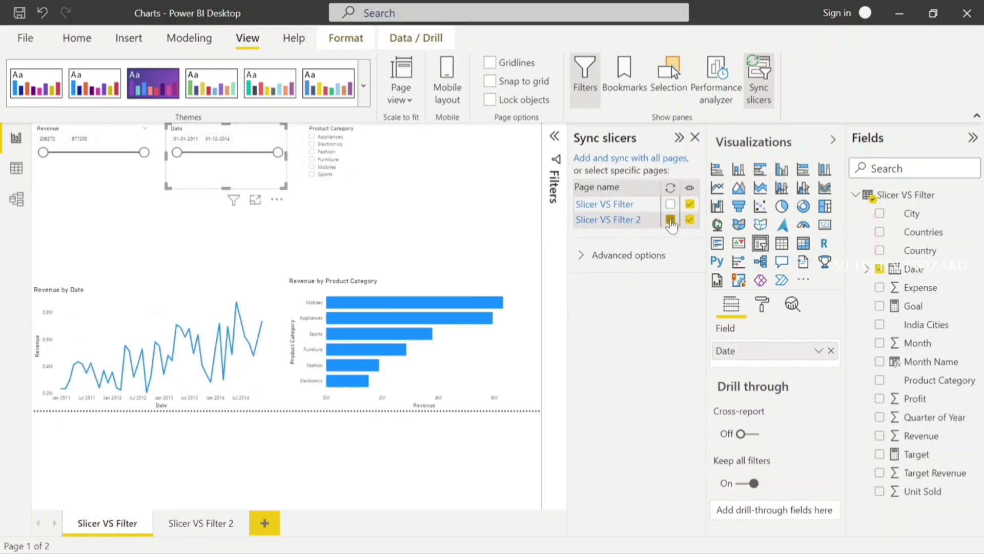
- Make the Product Category slicer visible and synced on Slicer VS Filter 2, and compare both pages, ending on Slicer VS Filter 2
left_click(356, 184)
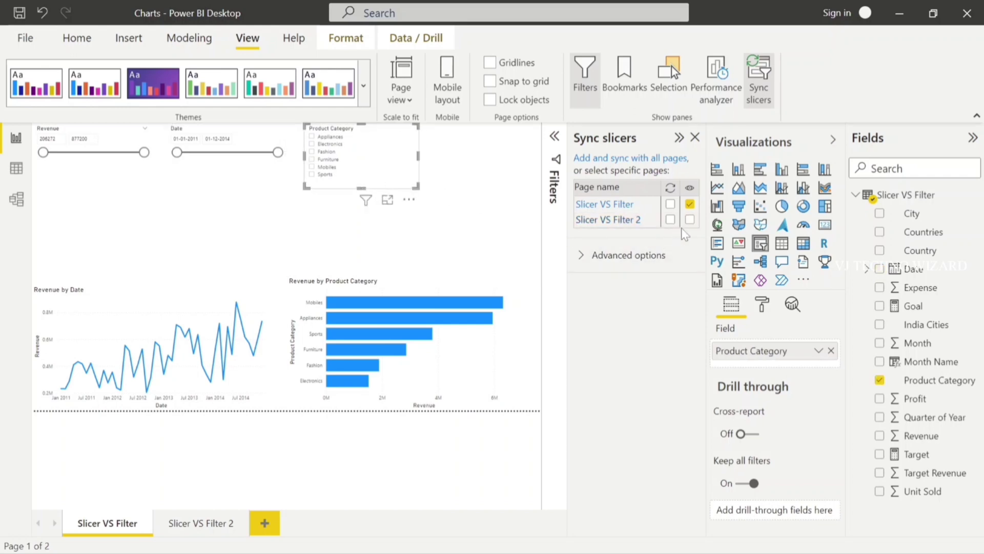
left_click(690, 219)
left_click(671, 219)
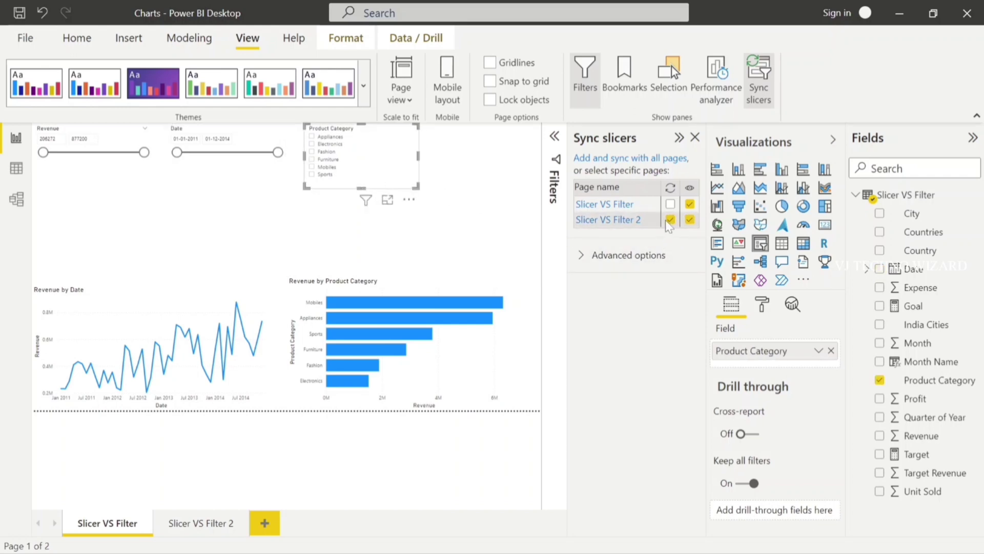
left_click(671, 219)
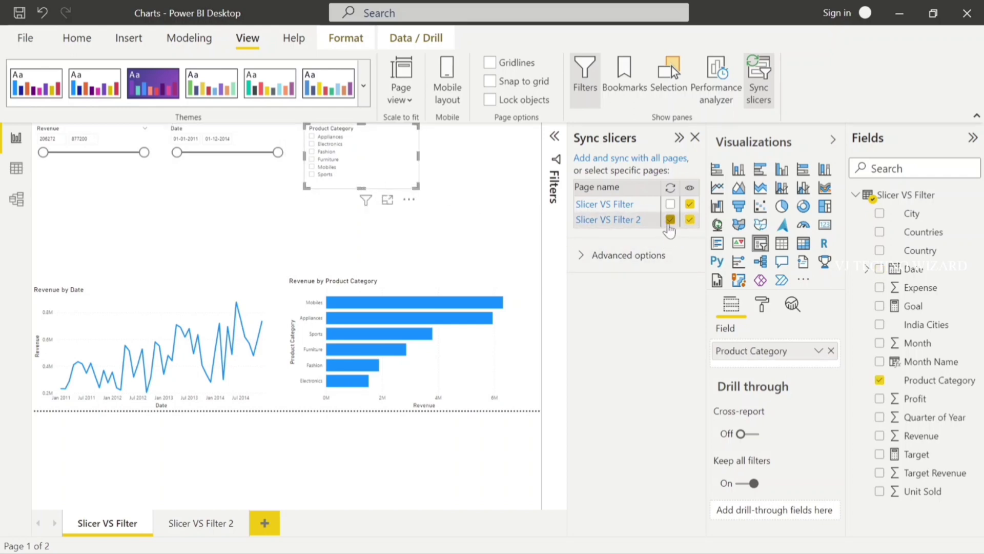
left_click(192, 523)
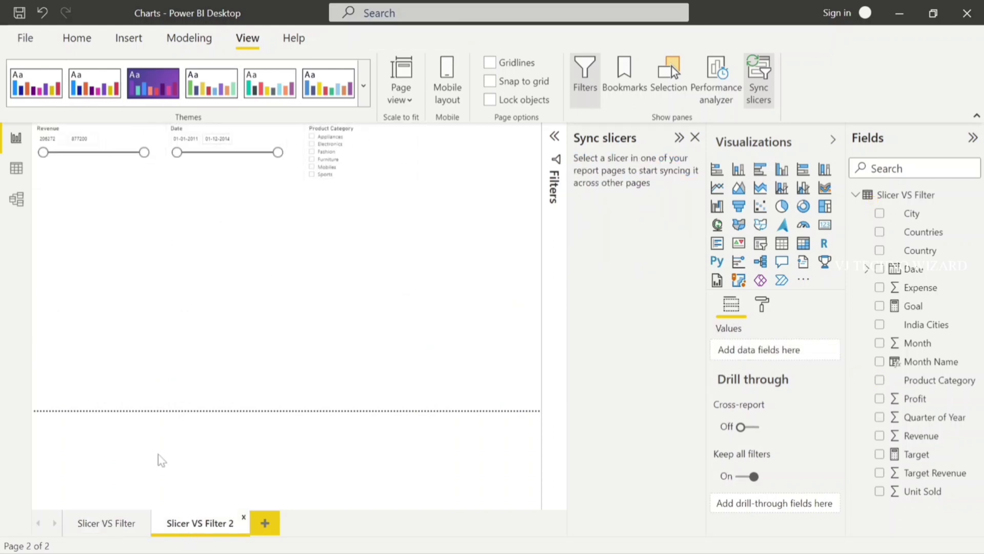
left_click(92, 524)
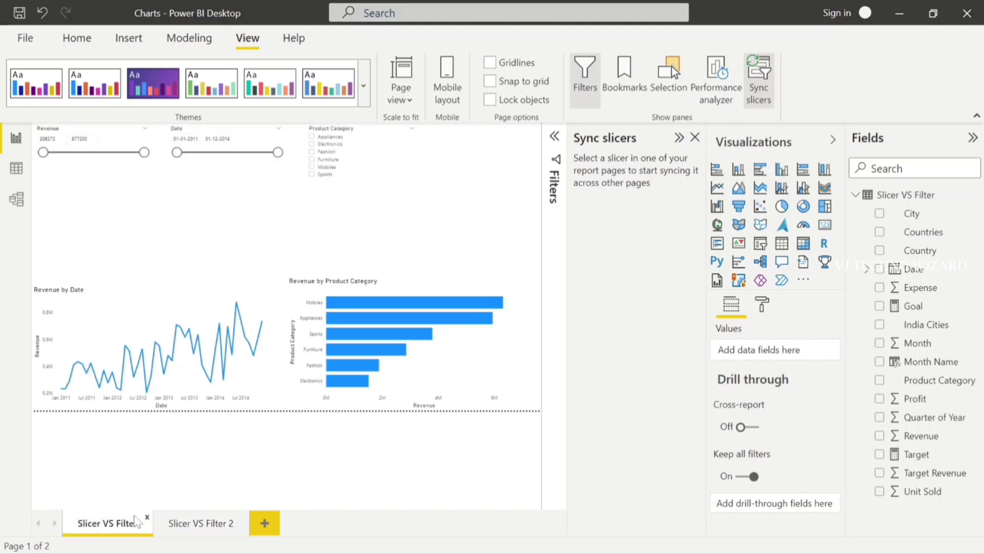
left_click(190, 524)
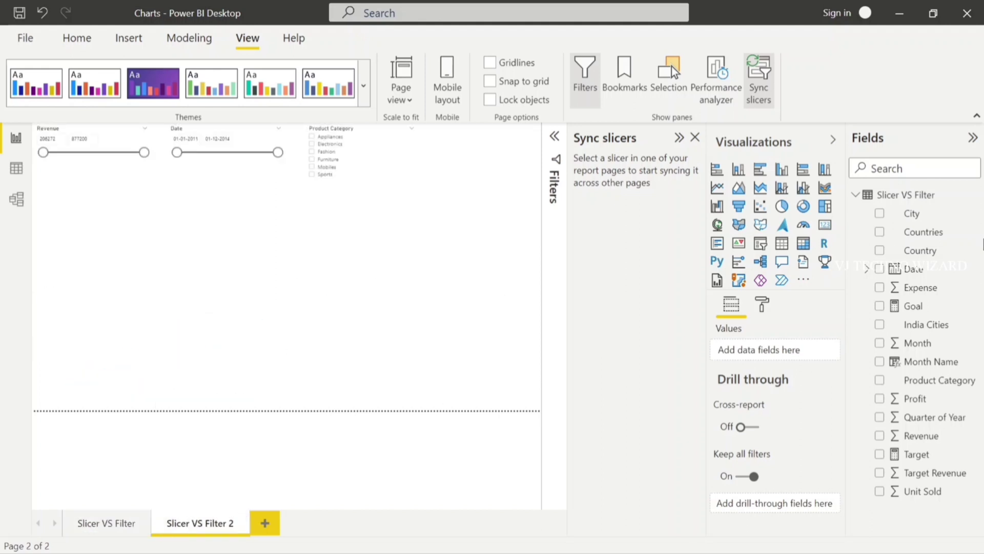
- Add a stacked column chart filling the page below the slicers, with City as axis, Revenue as values and Product Category as legend
left_click(740, 170)
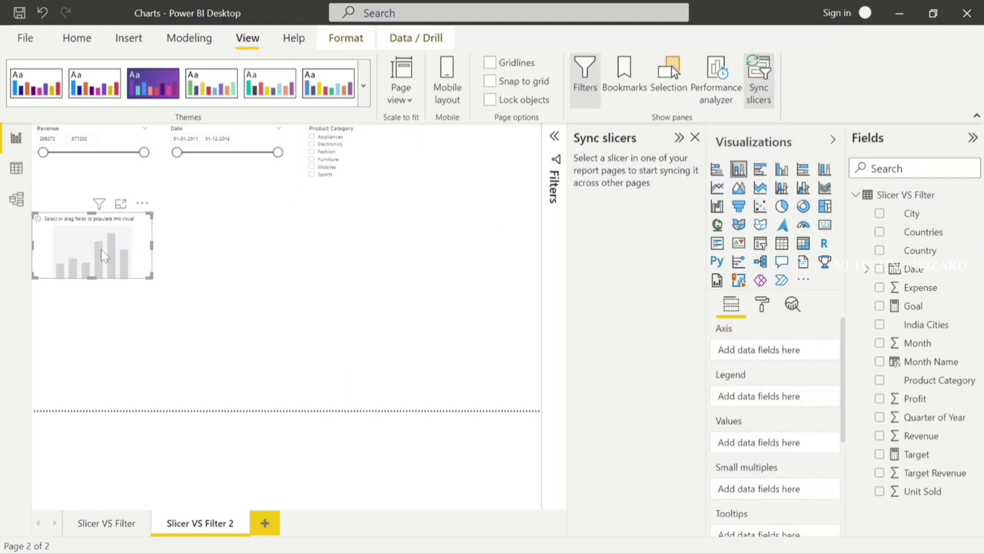
left_click_drag(152, 283, 541, 411)
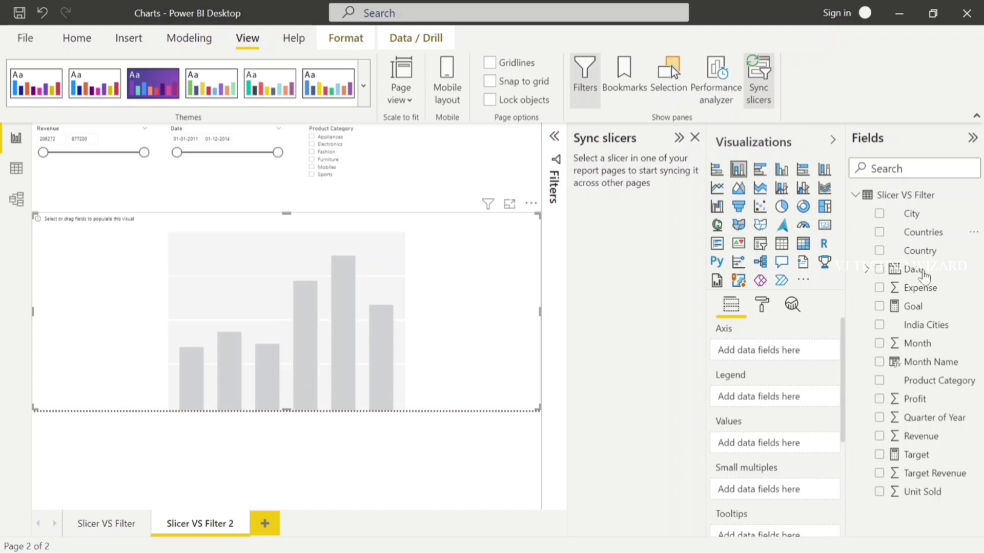
left_click_drag(910, 214, 761, 353)
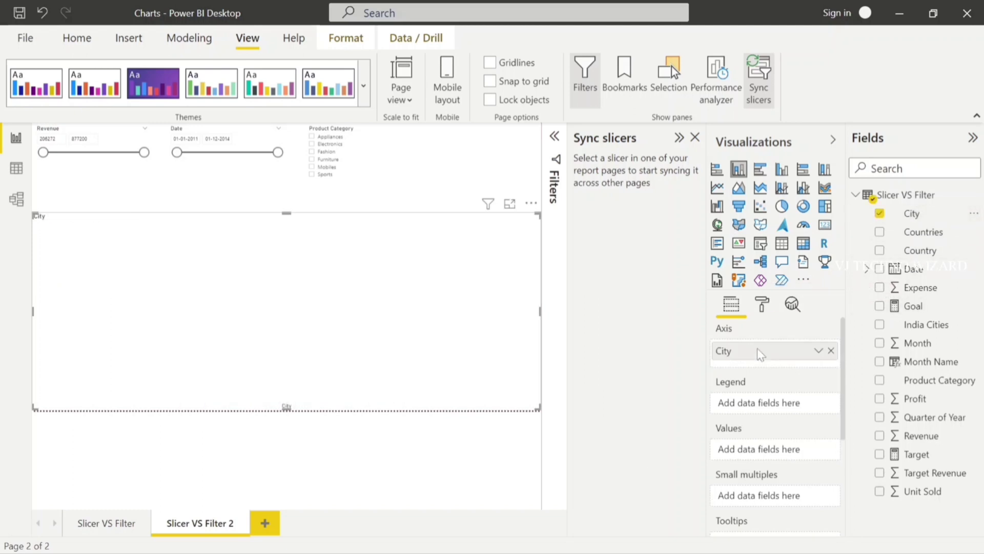
left_click_drag(767, 454, 767, 457)
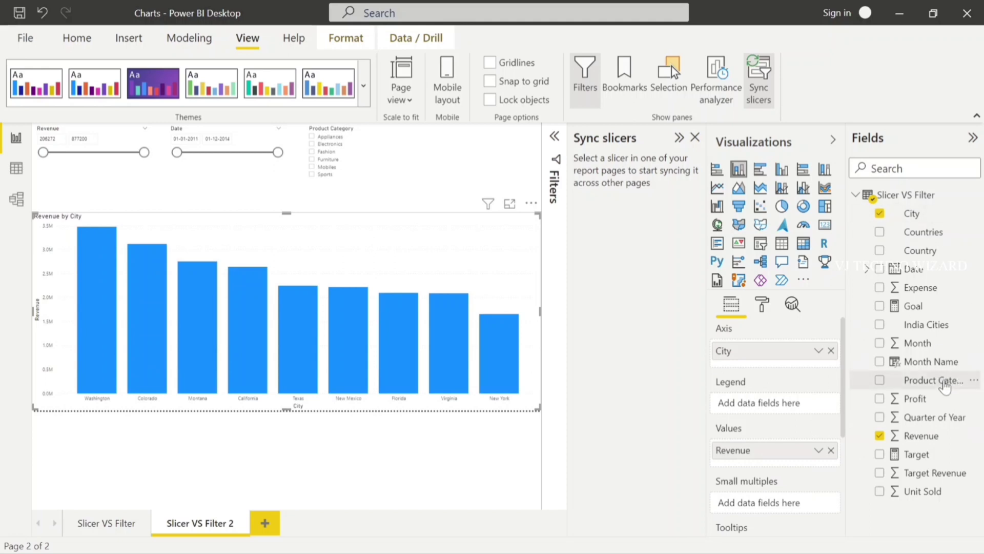
left_click_drag(943, 382, 767, 406)
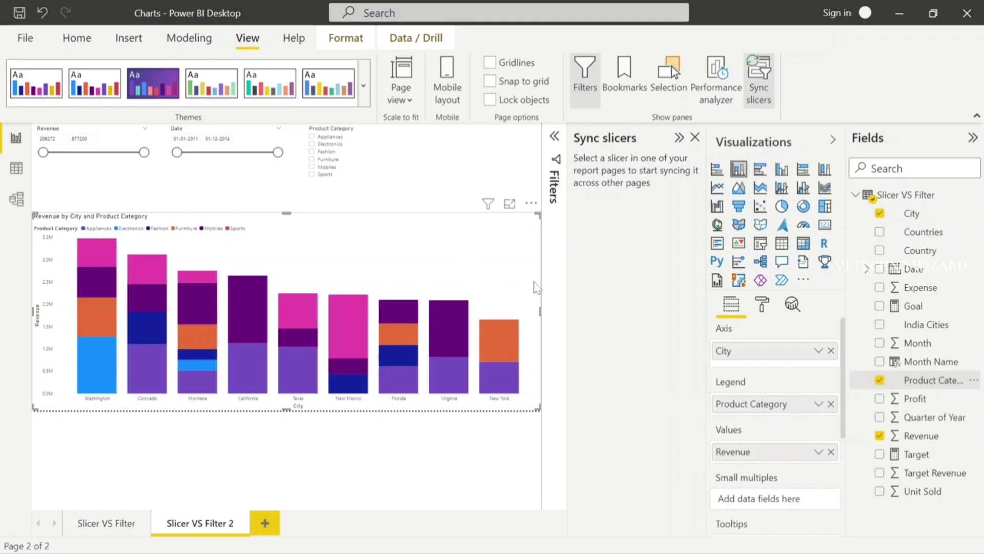
- On the Slicer VS Filter page, change the Date slicer's field to Date Hierarchy and remove the Quarter, Month and Day levels
left_click(102, 524)
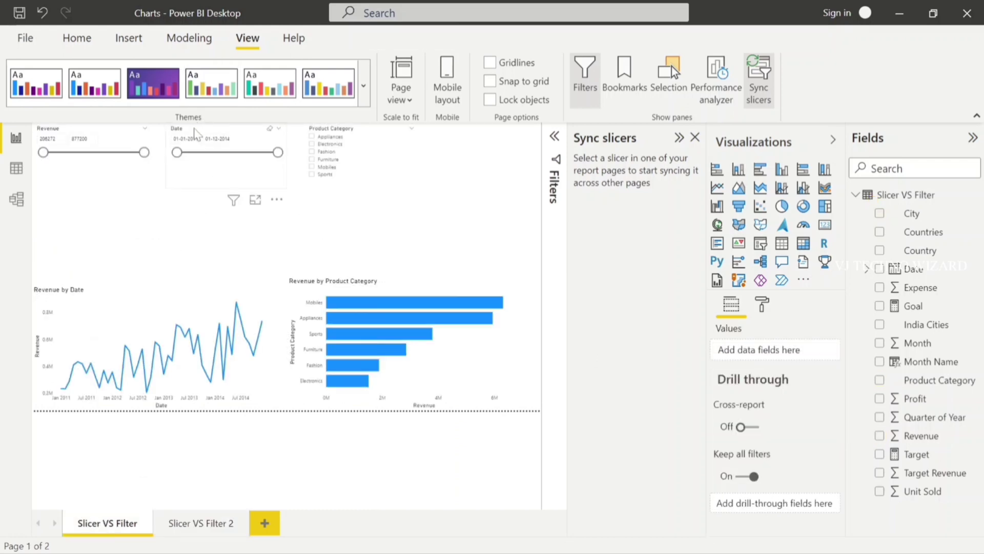
left_click(226, 164)
left_click(819, 351)
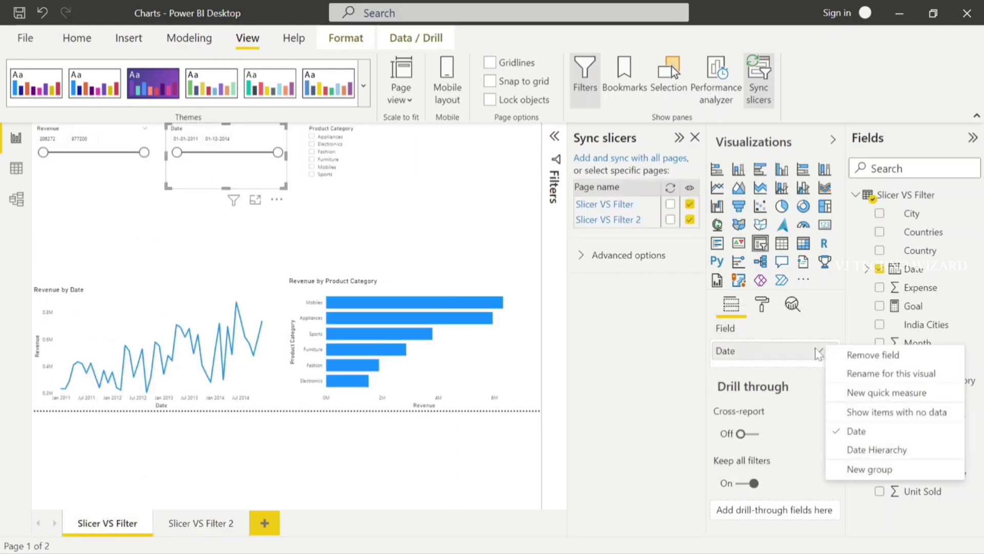
left_click(847, 450)
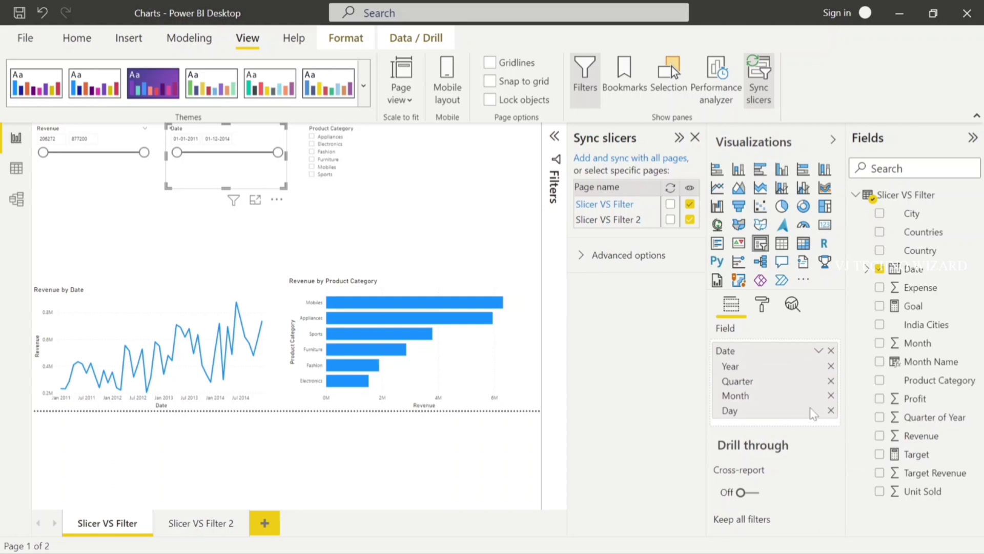
left_click(831, 381)
left_click(831, 381)
left_click(831, 381)
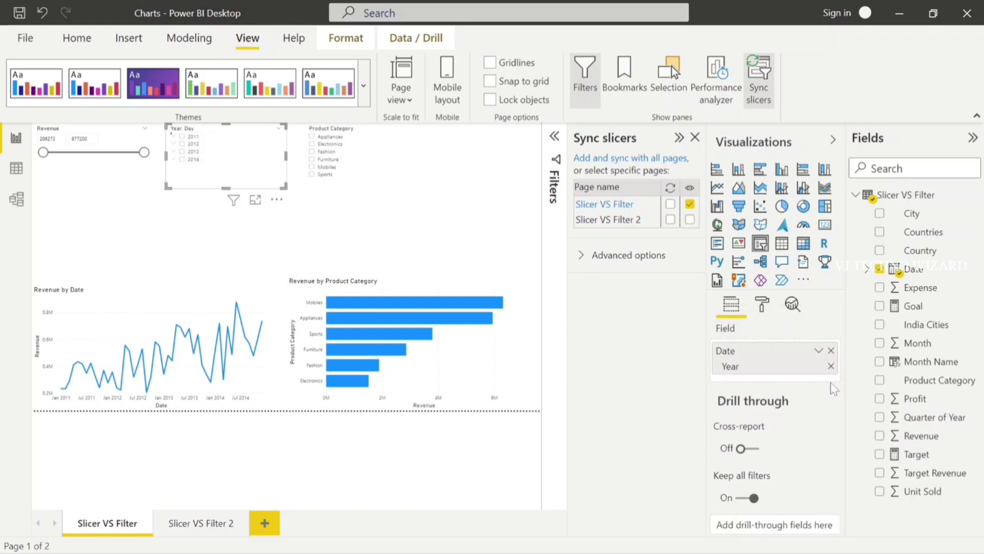
- On the Slicer VS Filter 2 page, change the Date slicer's field to Date Hierarchy, keeping only the Year level
left_click(184, 530)
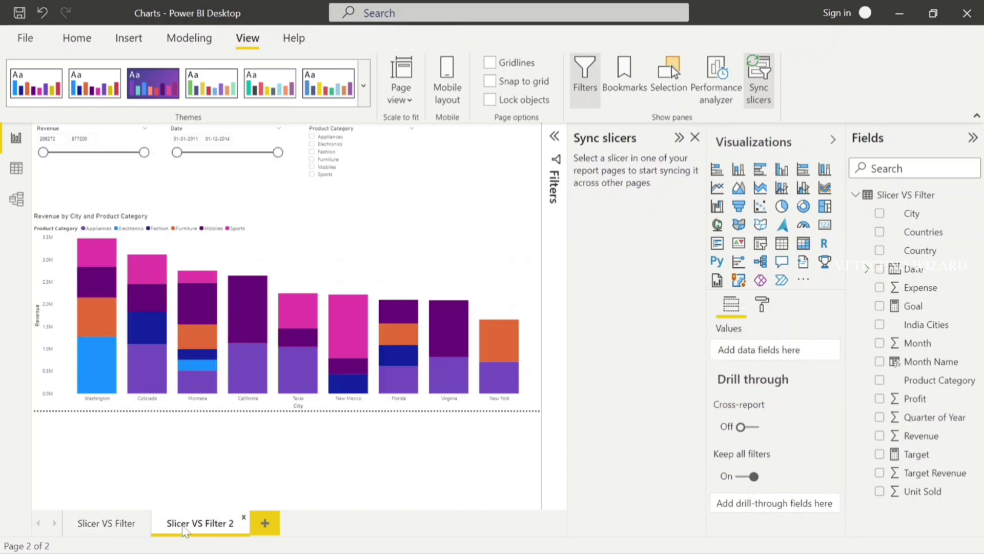
left_click(256, 138)
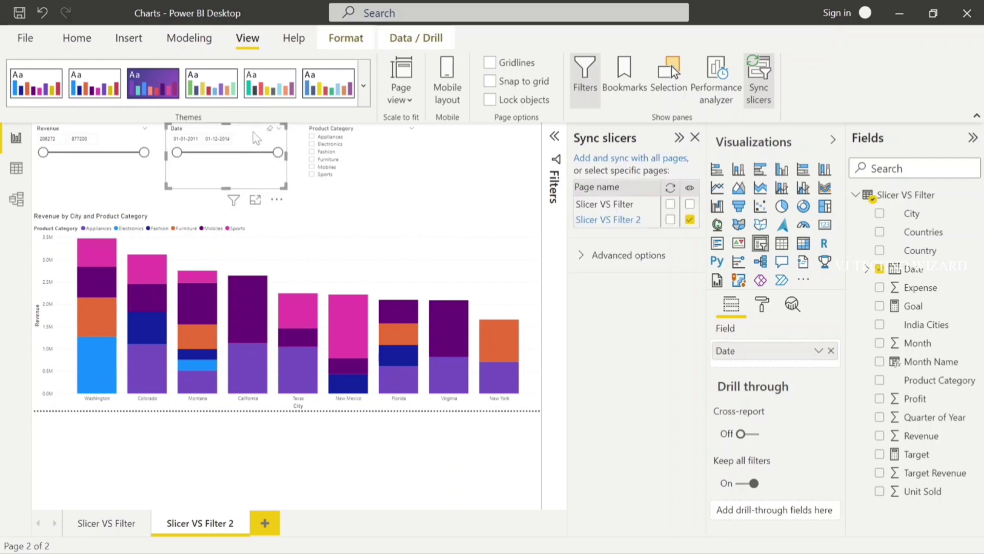
left_click(819, 352)
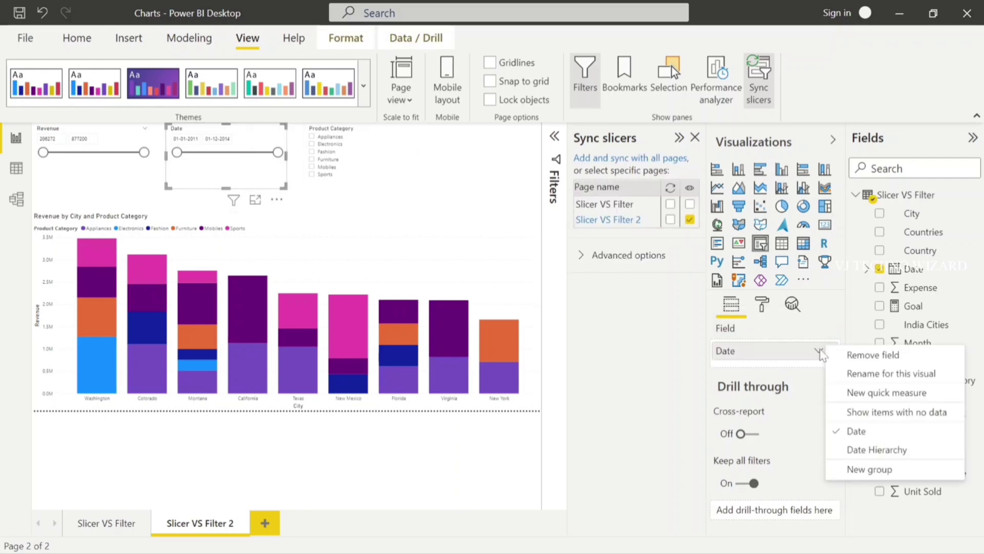
left_click(857, 451)
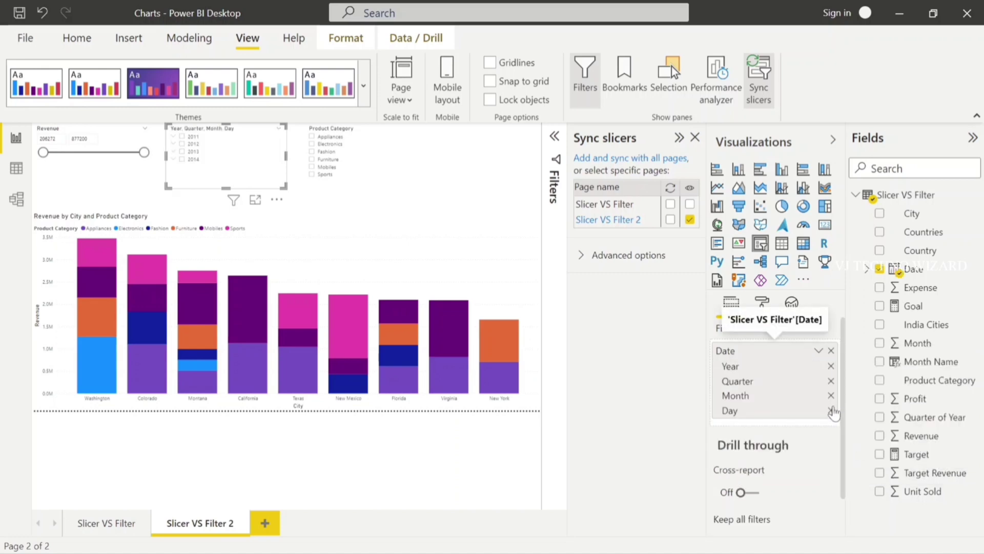
left_click(832, 410)
left_click(831, 397)
left_click(832, 381)
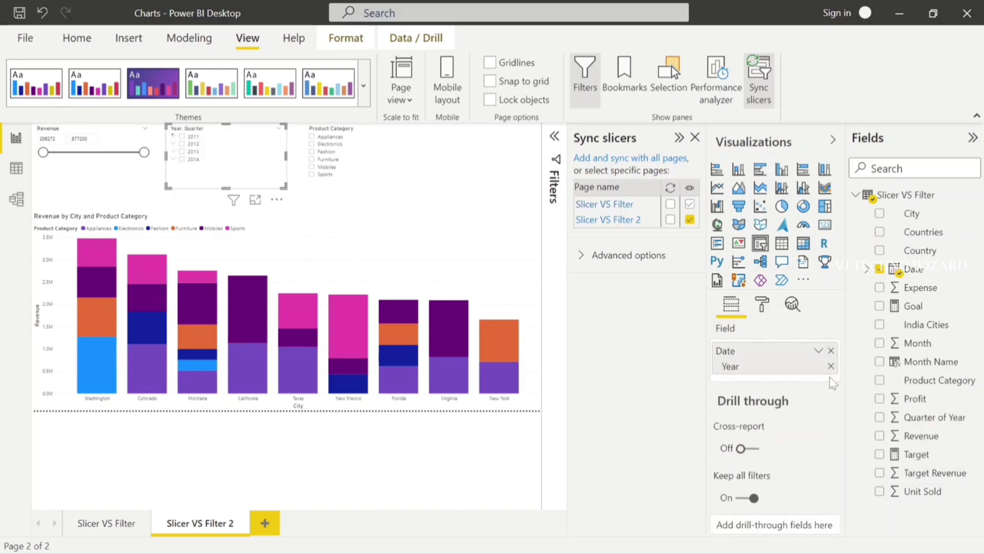
- Select 2014 in the Year slicer separately on Slicer VS Filter and Slicer VS Filter 2, and compare the two pages
left_click(101, 524)
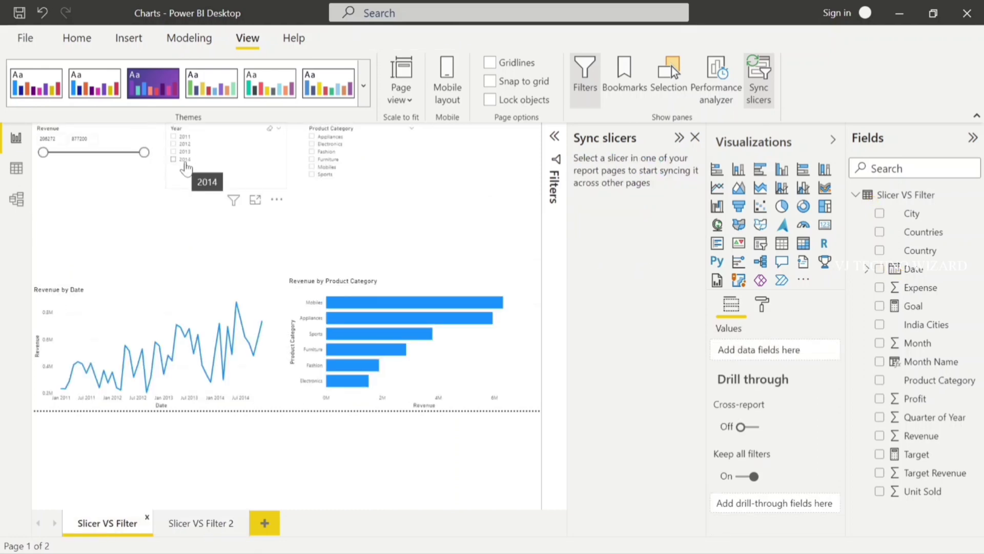
left_click(185, 163)
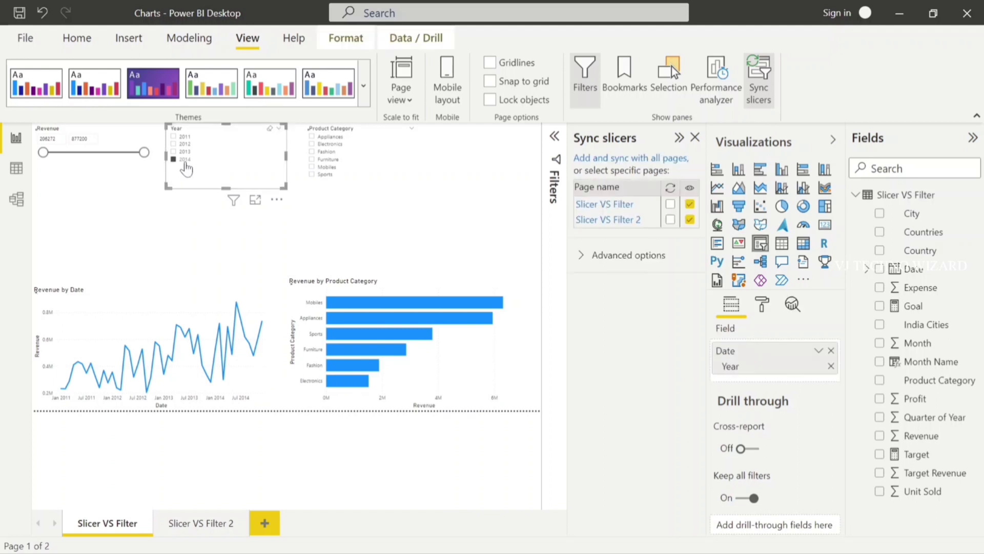
left_click(196, 524)
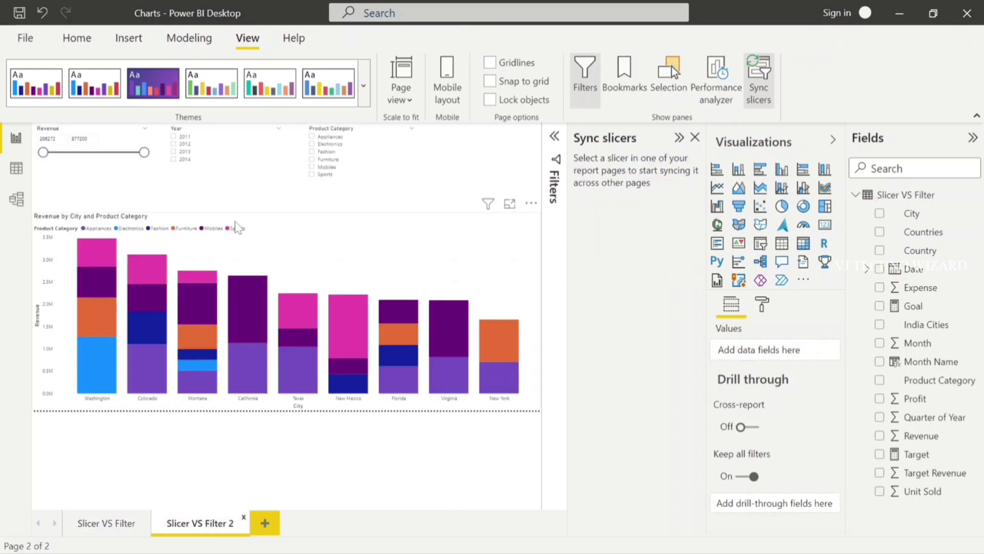
left_click(183, 160)
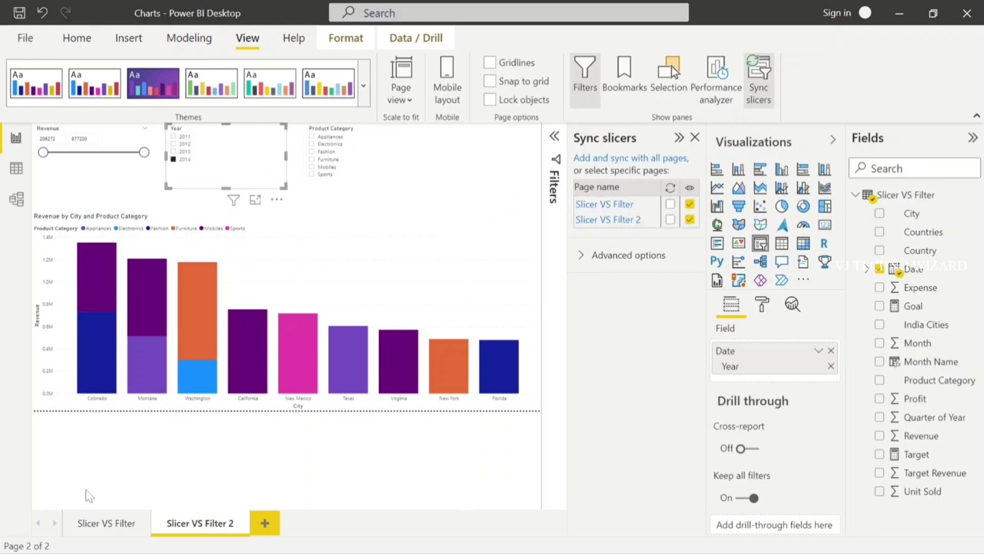
left_click(104, 523)
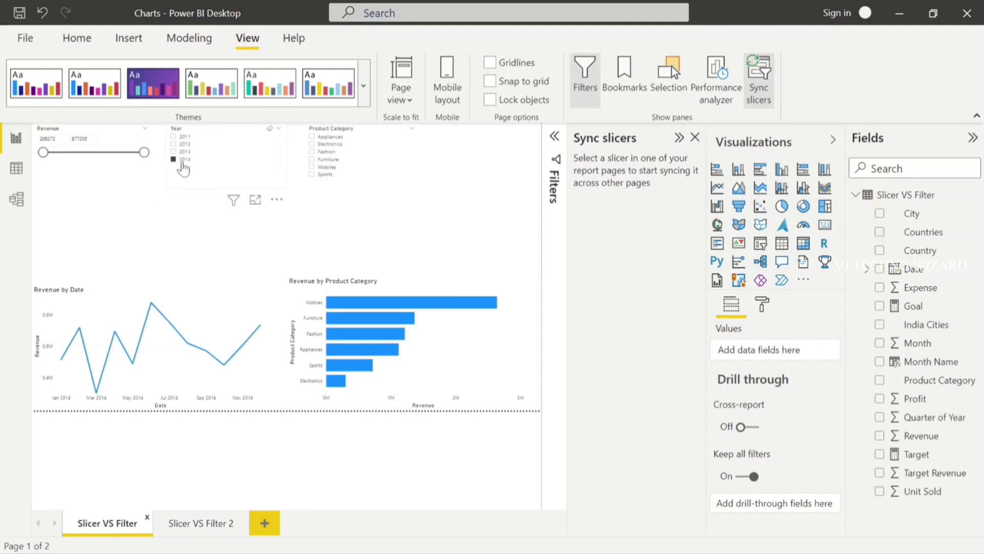
- Turn on syncing of the Year slicer for both Slicer VS Filter and Slicer VS Filter 2
left_click(208, 183)
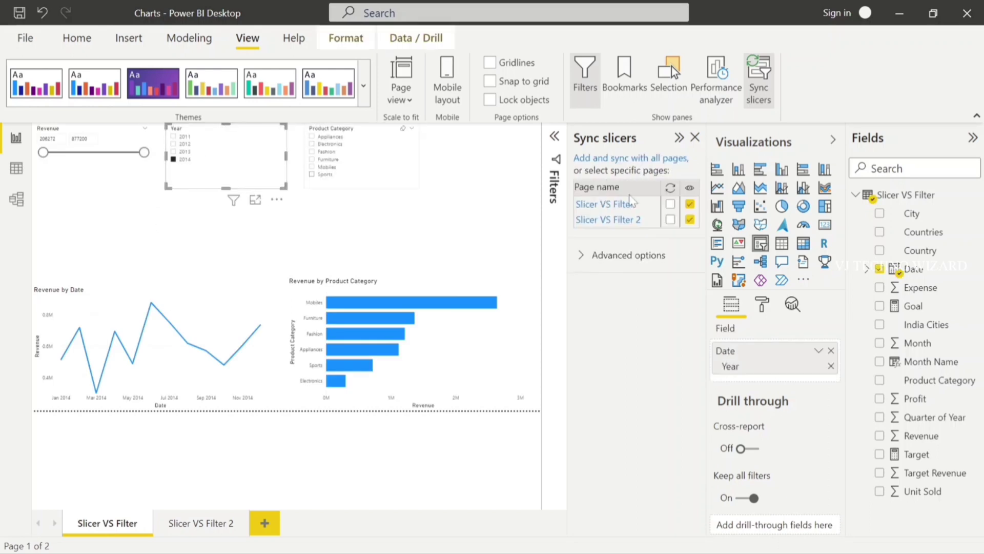
left_click(670, 204)
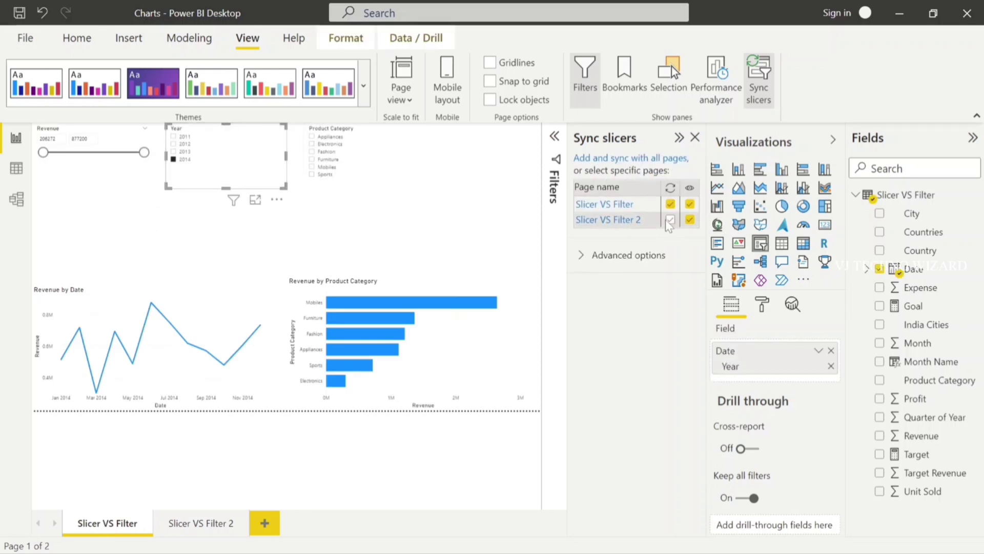
left_click(670, 220)
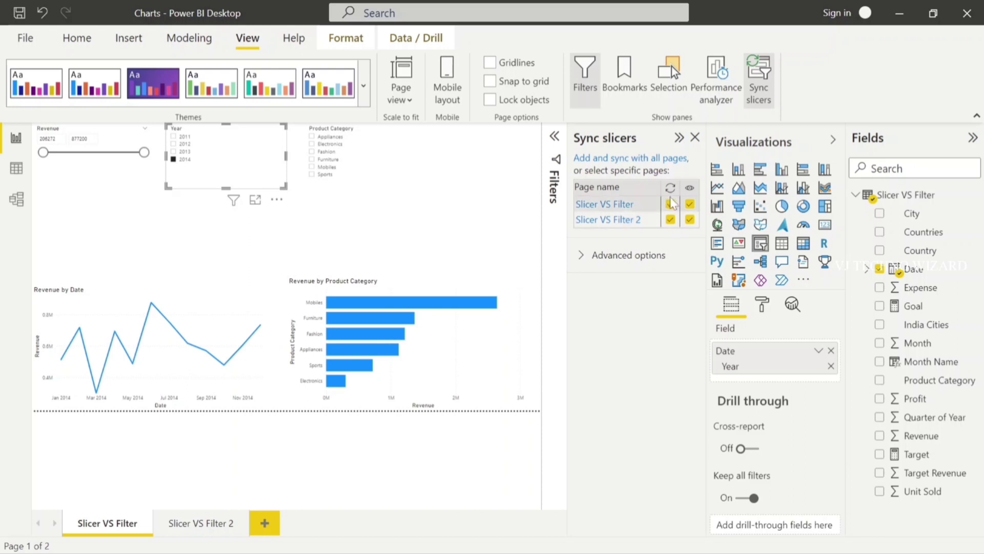
- Select 2012 in the Year slicer on Slicer VS Filter, and add 2013 to the selection on Slicer VS Filter 2
left_click(181, 145)
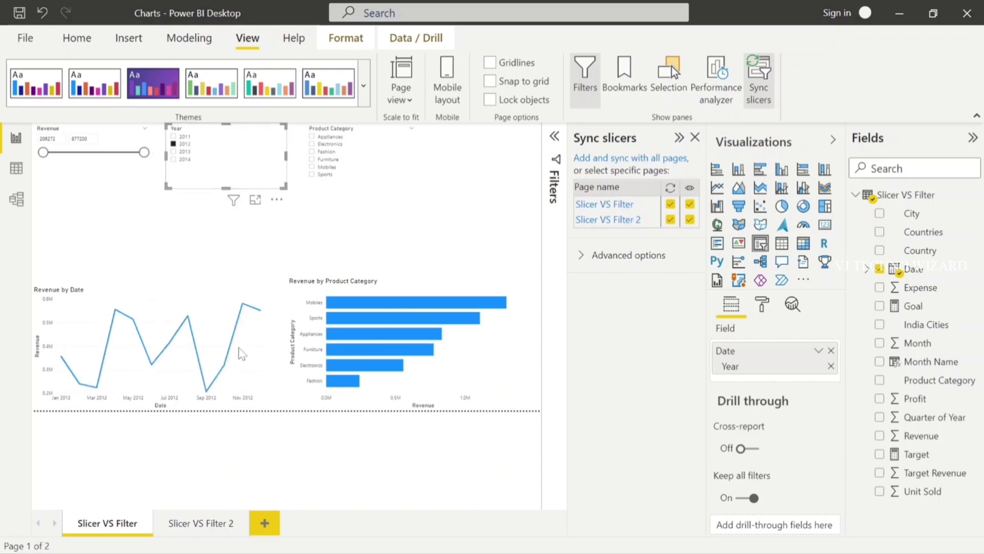
left_click(189, 523)
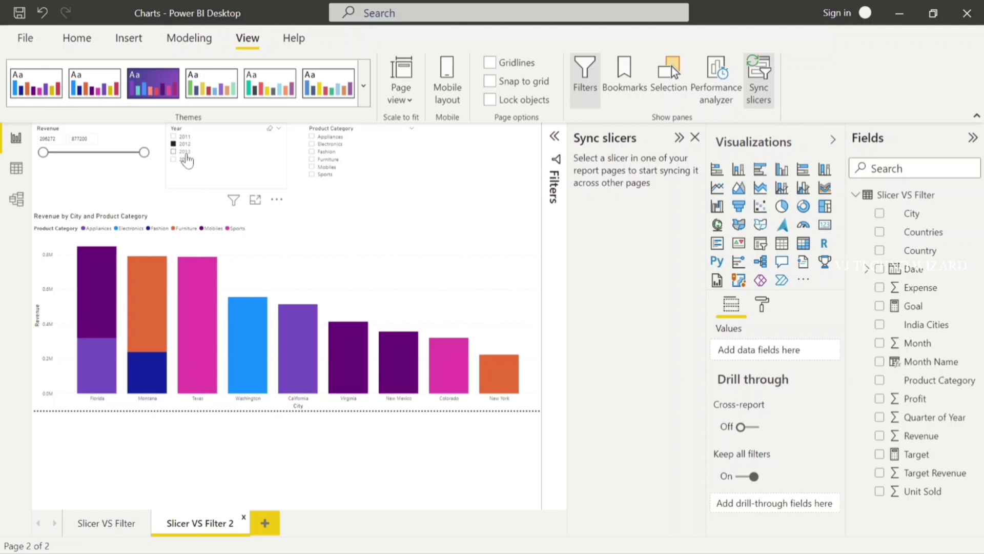
left_click(186, 153, "ctrl")
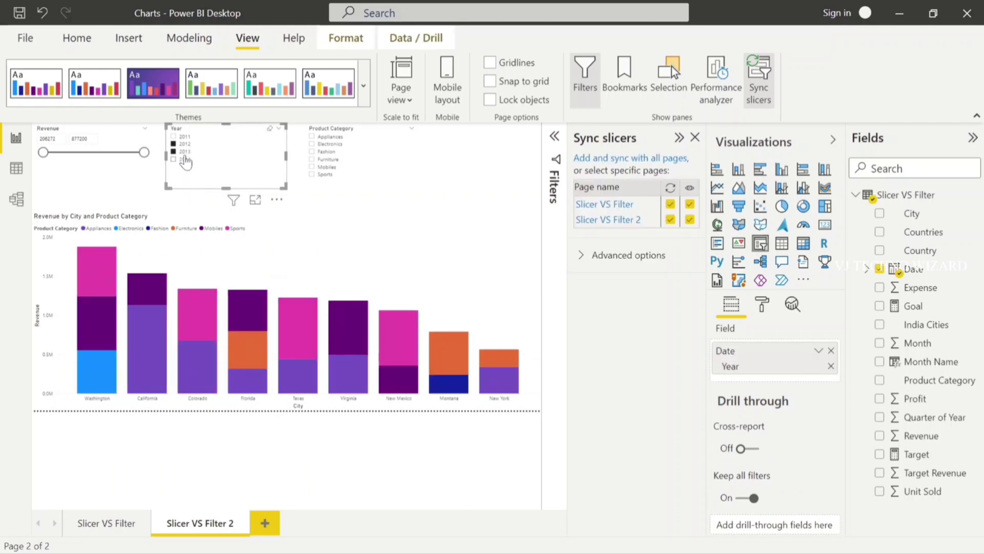
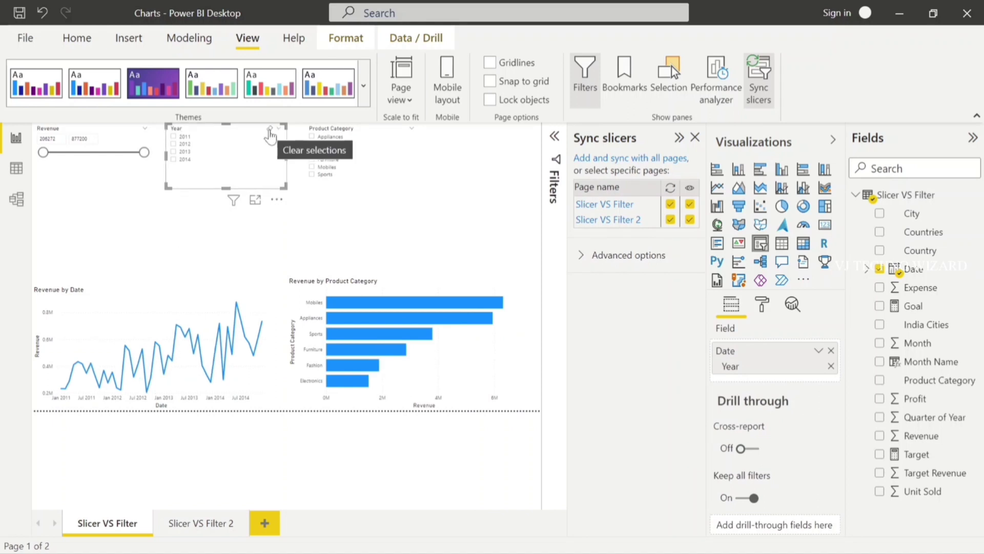
- Deselect the Year slicer, close the slicer sync settings and expand the filter settings
left_click(178, 246)
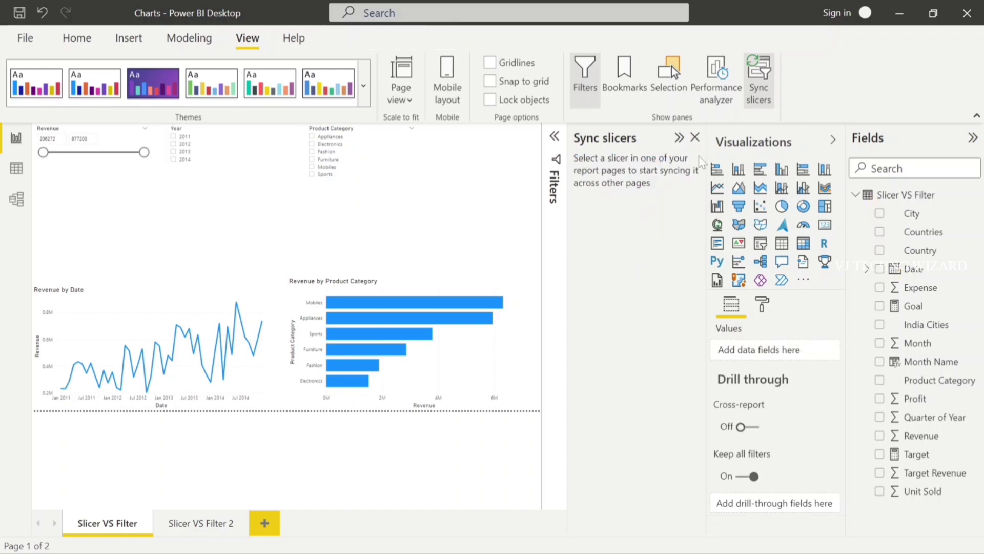
left_click(695, 138)
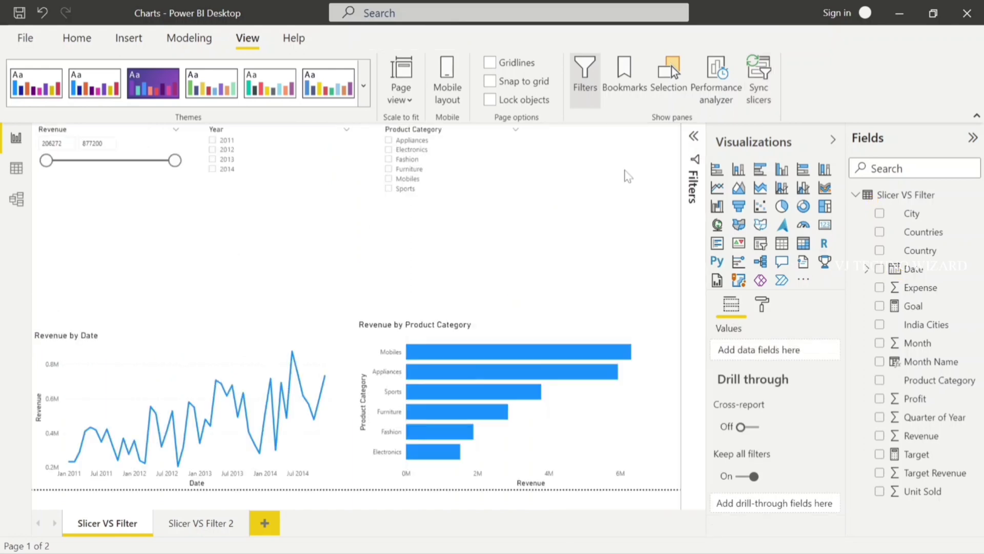
left_click(695, 138)
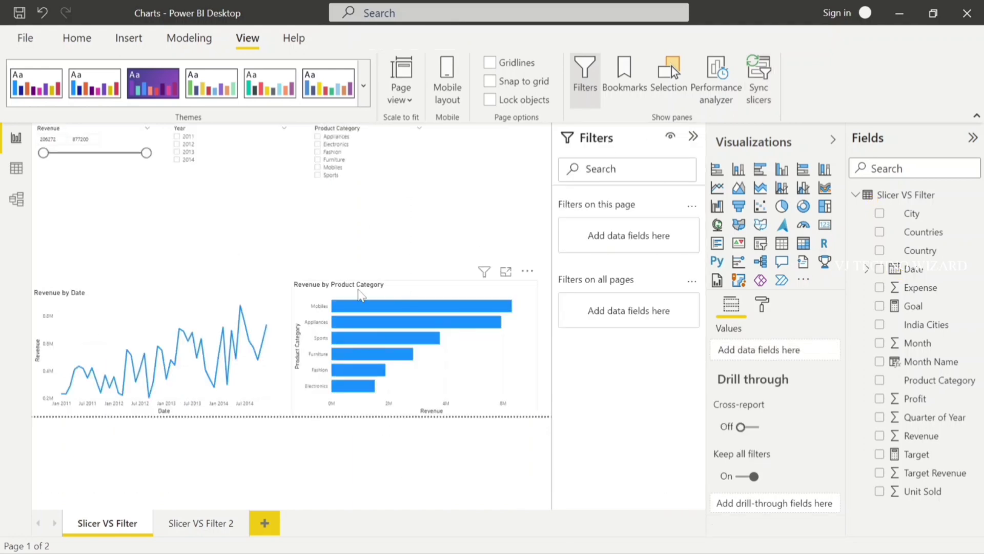
- Exclude Appliances from the Revenue by Product Category chart with a basic visual-level filter on Product Category
left_click(313, 293)
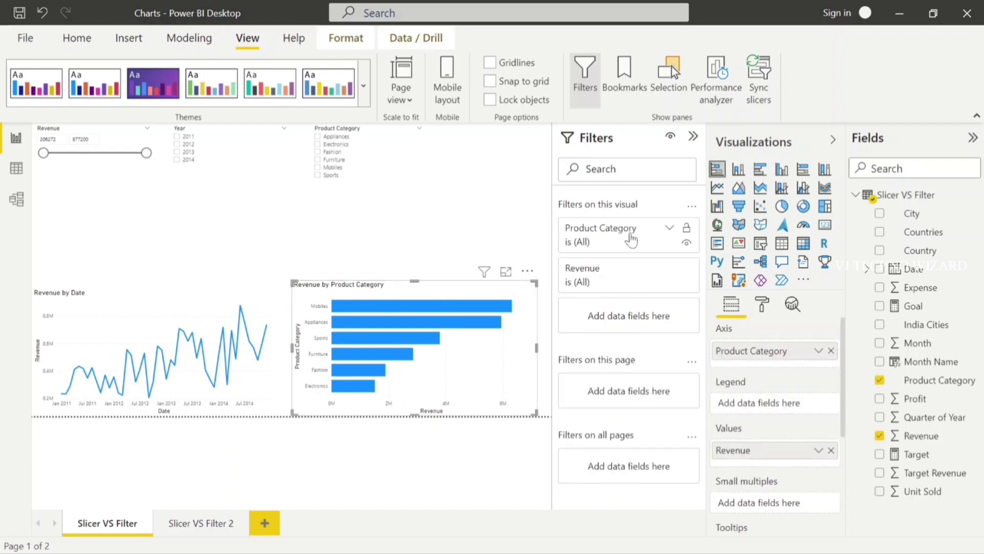
left_click(670, 229)
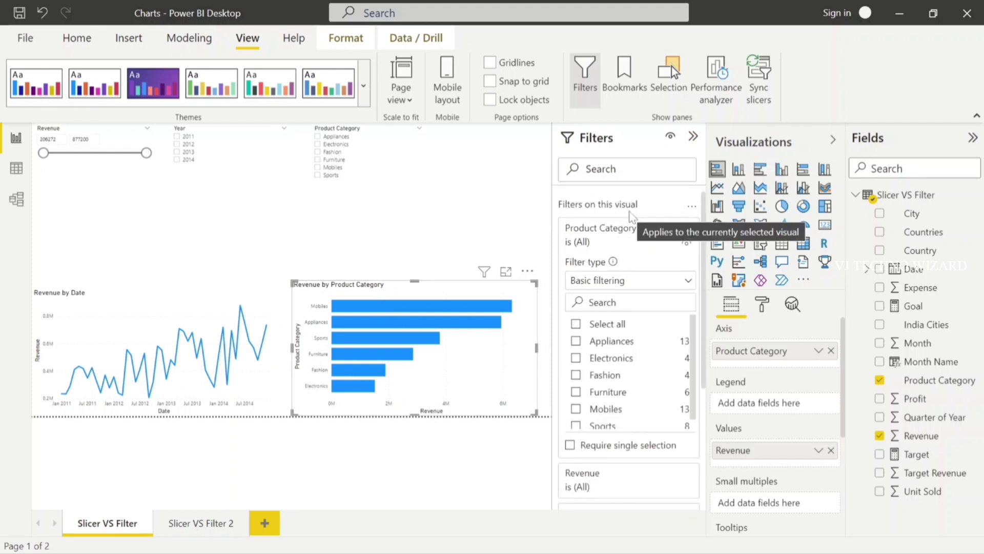
left_click(576, 341)
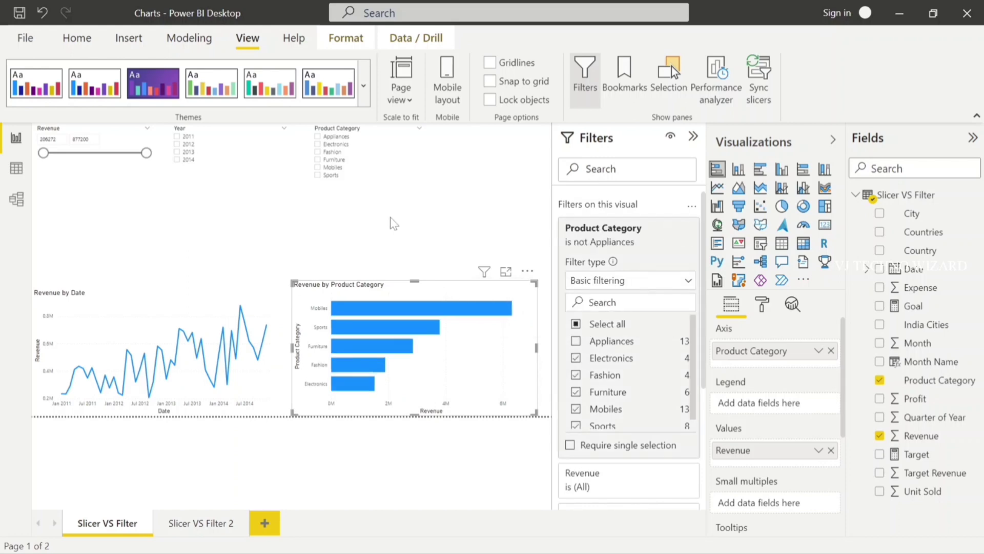
left_click(393, 223)
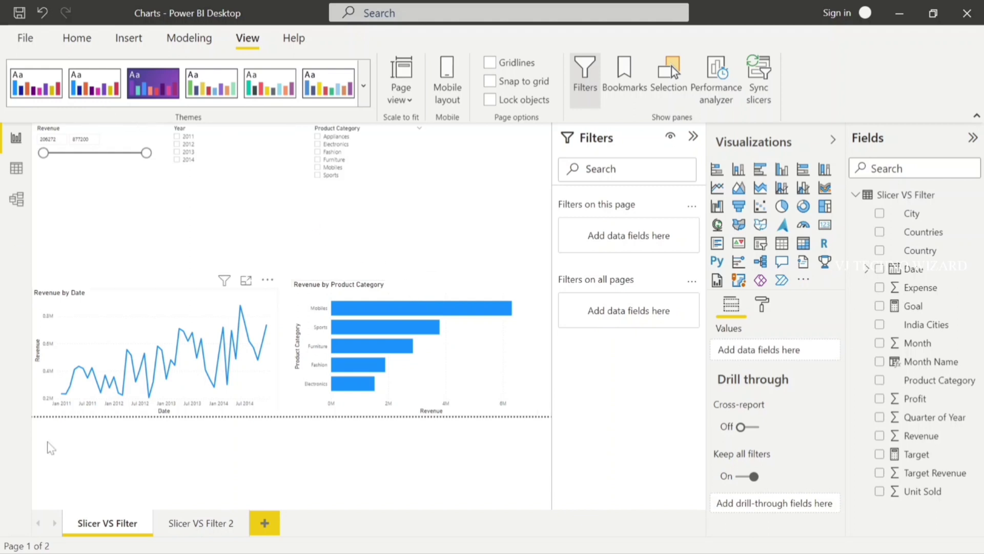
- Clear the visual-level Product Category filter on the Revenue by Product Category chart
left_click(331, 299)
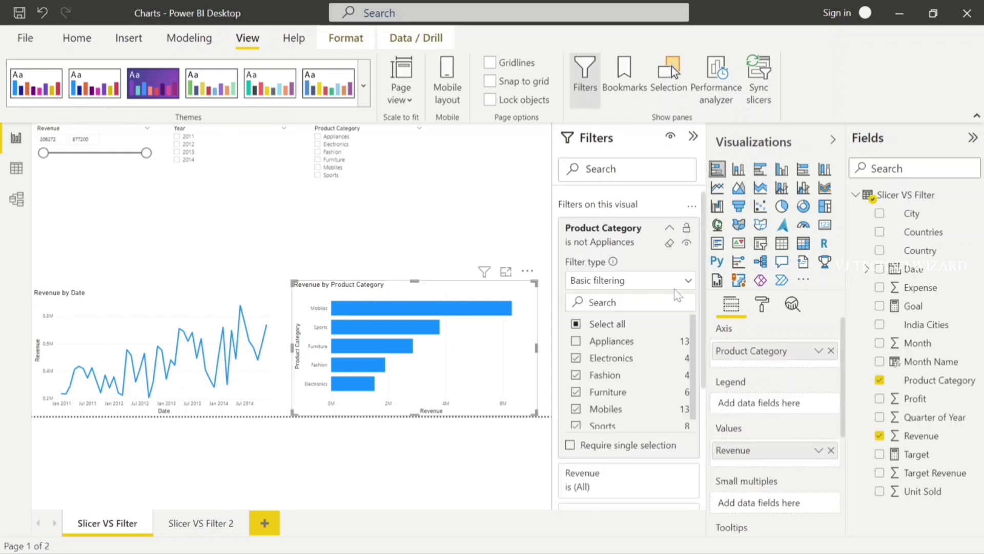
left_click(670, 243)
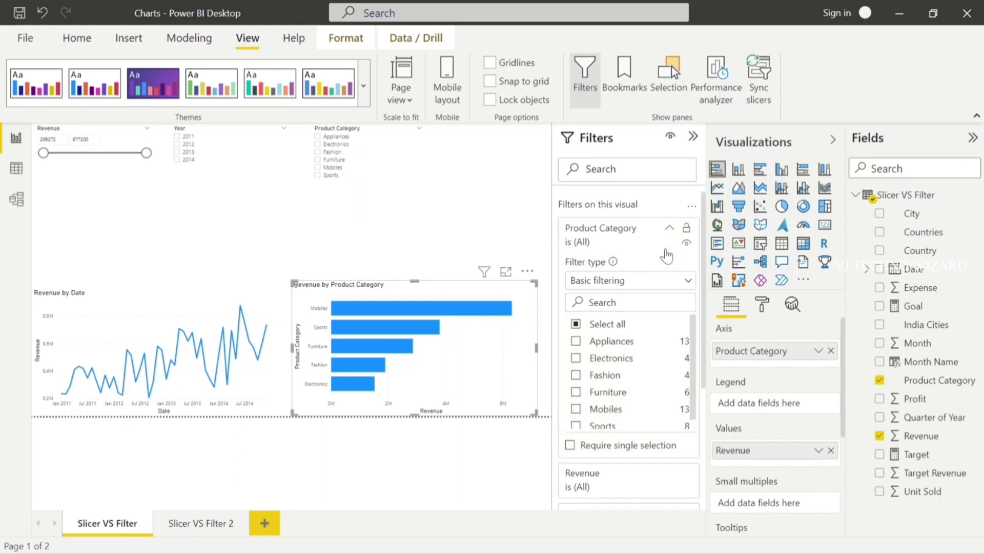
left_click(499, 237)
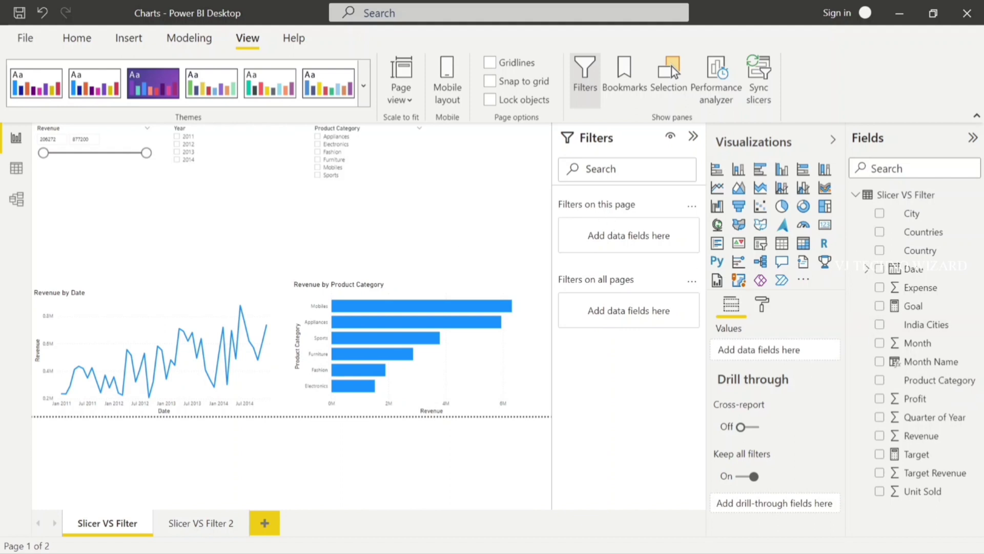
- Add a page-level Product Category filter excluding Appliances on Slicer VS Filter, and compare the page with Slicer VS Filter 2
left_click_drag(881, 384, 620, 236)
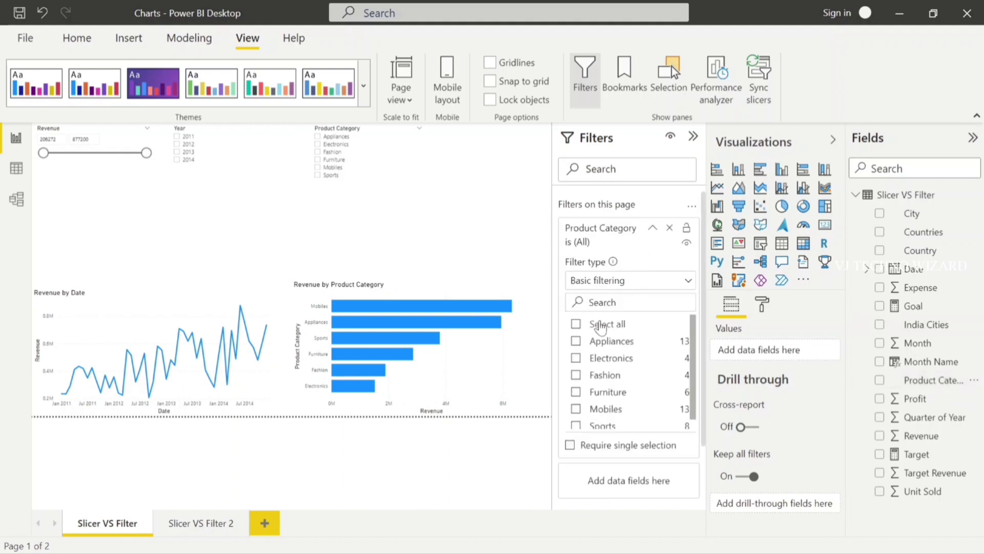
left_click(595, 342)
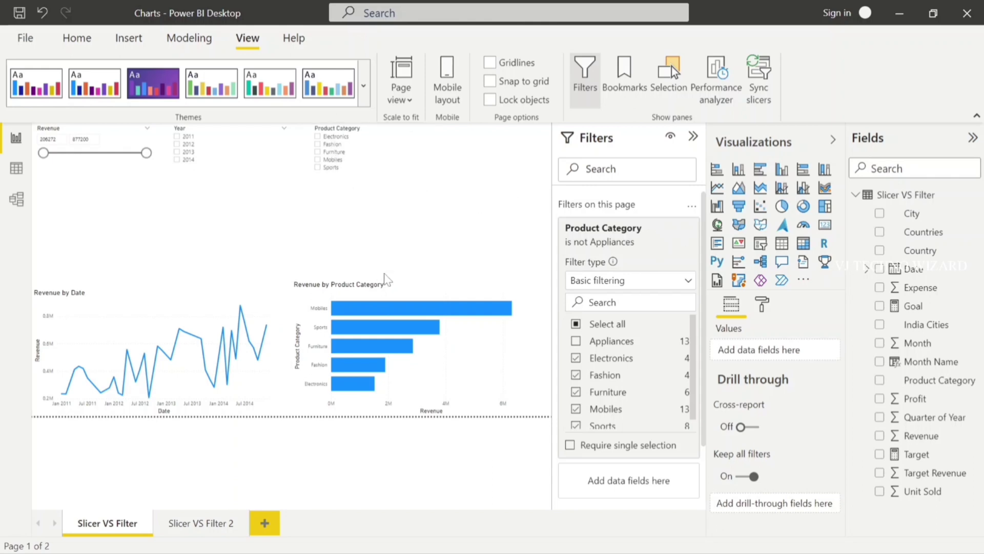
left_click(183, 524)
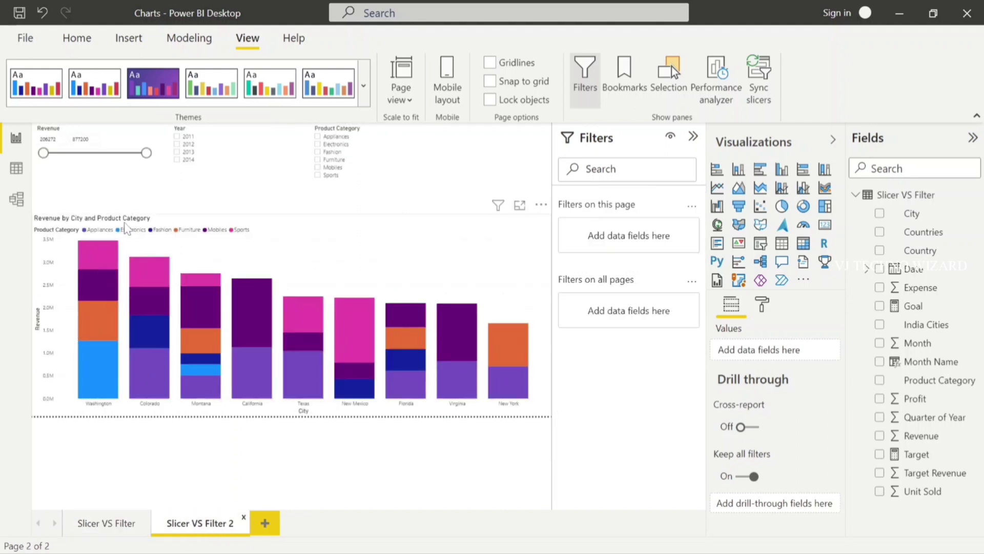
left_click(111, 519)
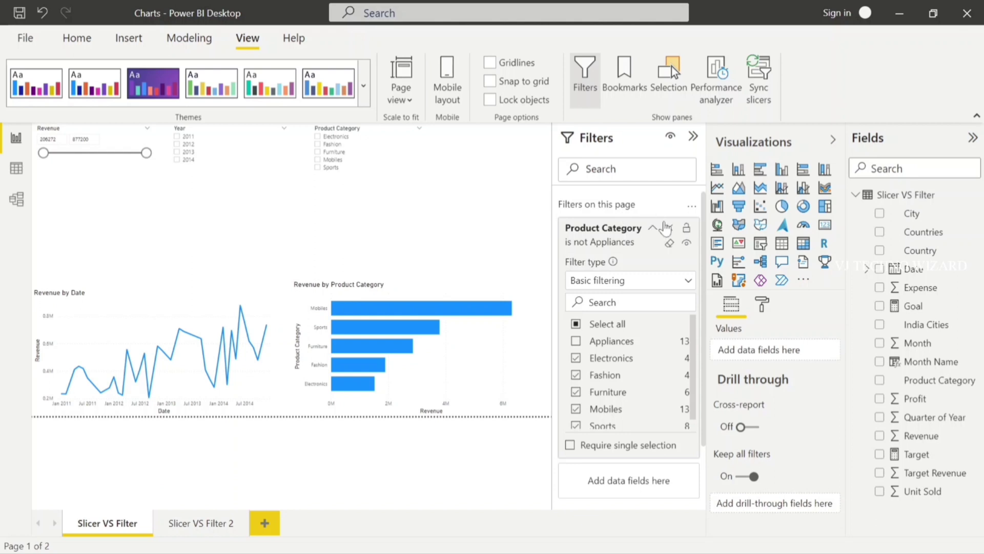
- Replace the page-level filter with an all-pages Product Category filter excluding Appliances, and view Slicer VS Filter 2
left_click(674, 230)
left_click_drag(923, 382, 646, 313)
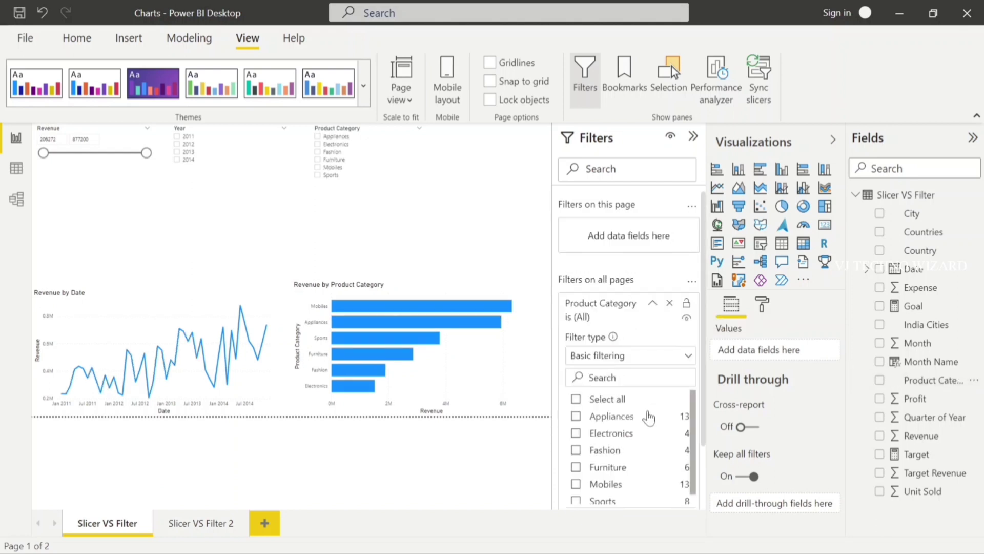
left_click(597, 400)
left_click(596, 418)
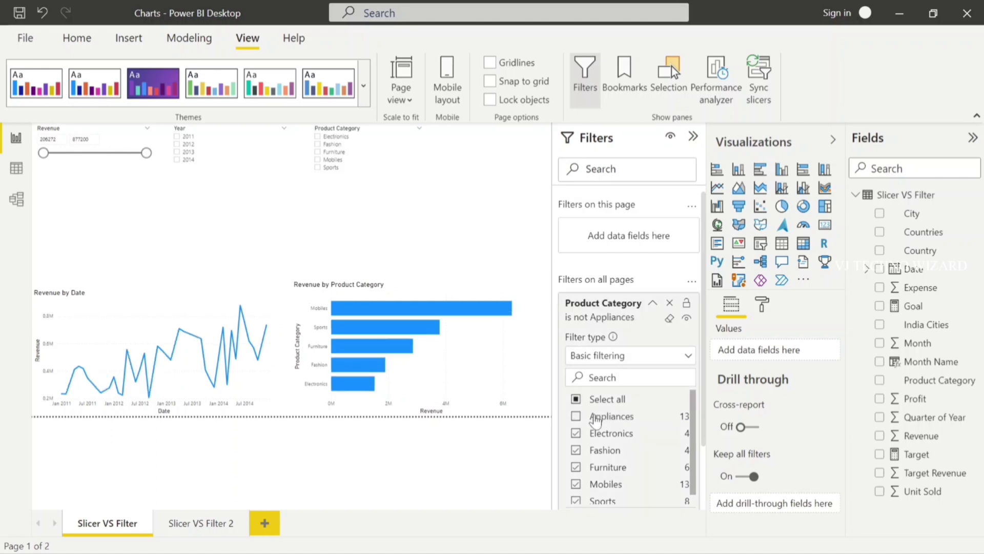
mouse_move(185, 525)
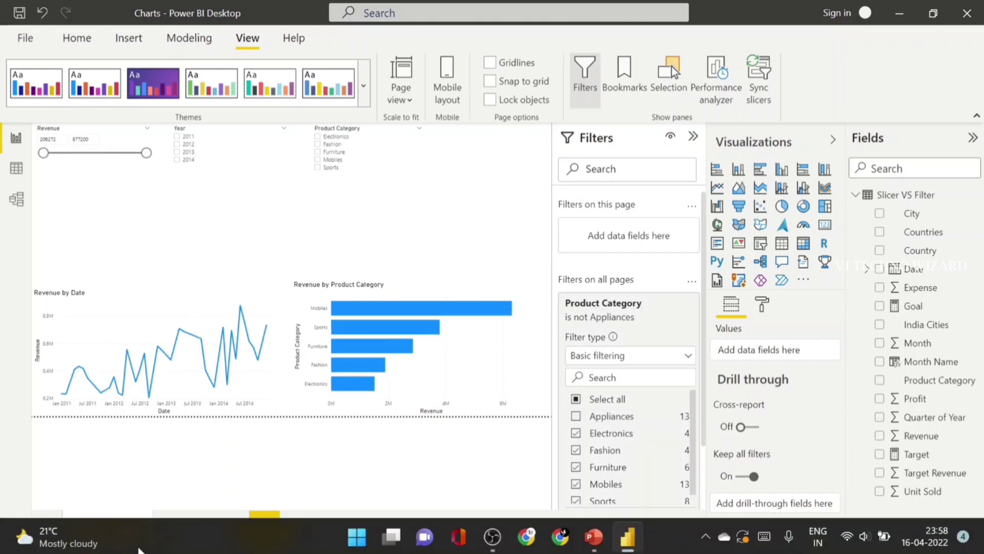
left_click(186, 521)
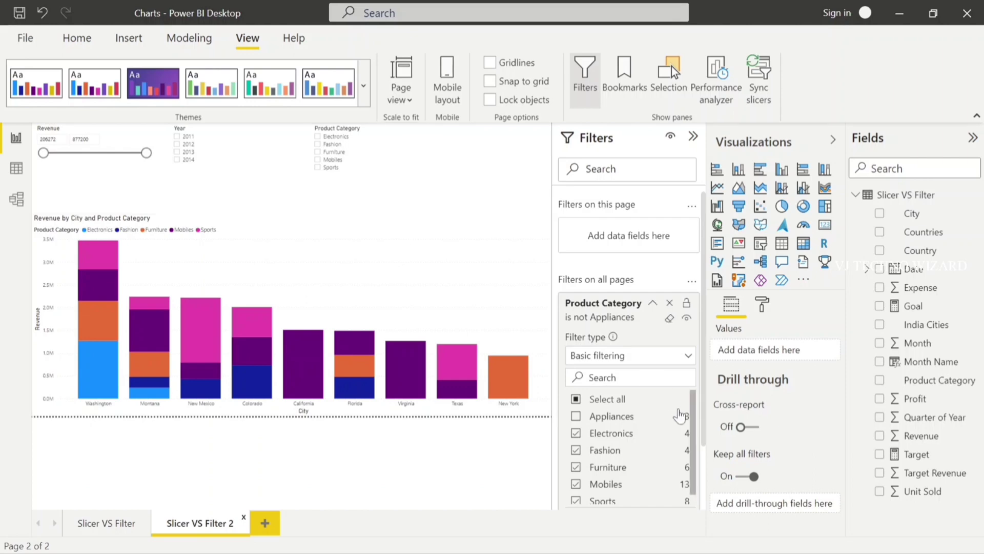
- Exclude Electronics as well in the all-pages Product Category filter, and remove that filter after viewing Slicer VS Filter
left_click(578, 434)
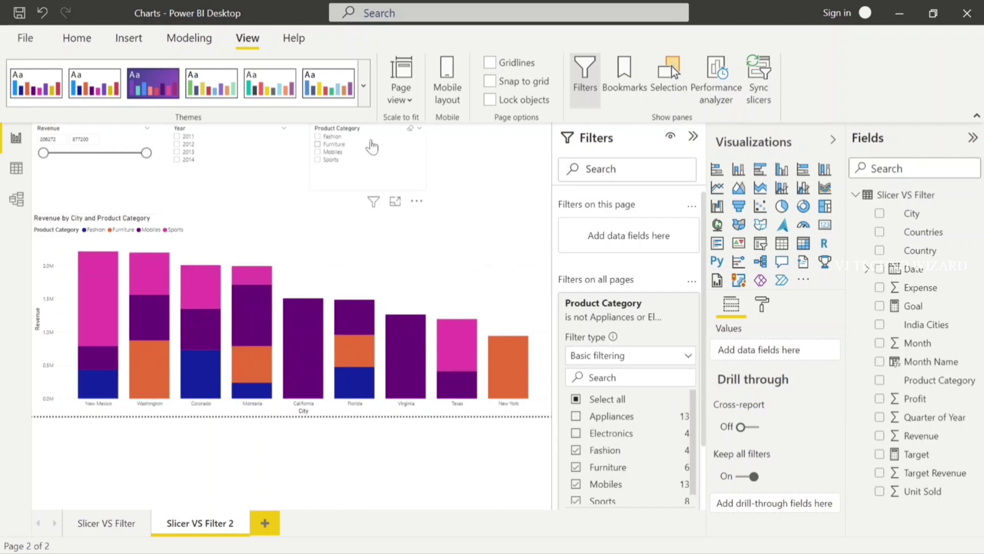
left_click(98, 526)
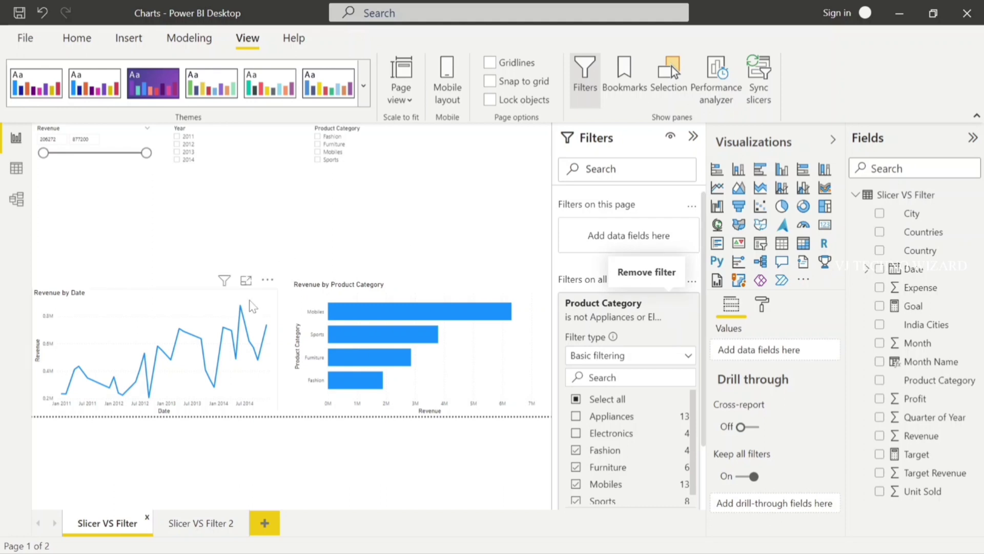
left_click(671, 303)
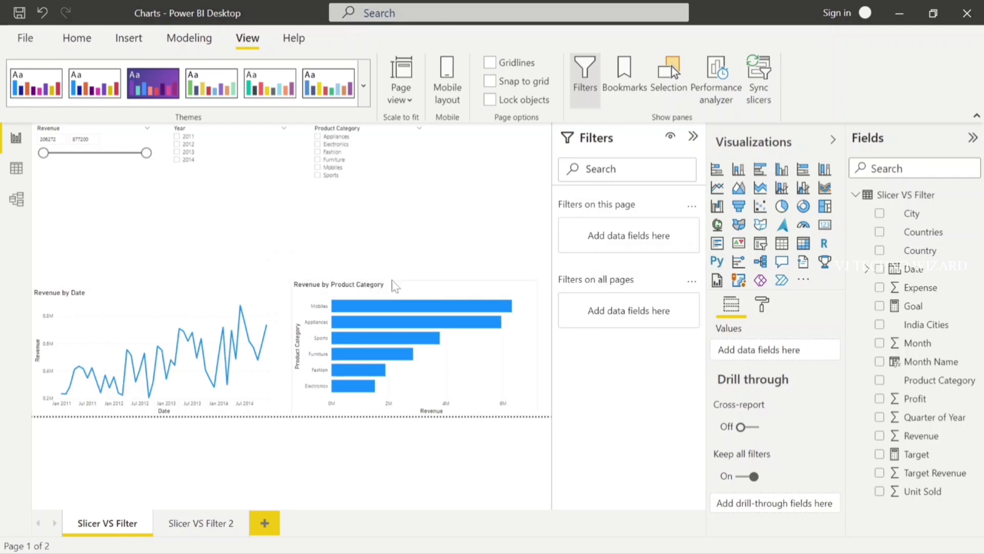
- Enable interaction editing for Revenue by Date, set its effect on Revenue by Product Category to Filter, and test it with points on the line
left_click(151, 403)
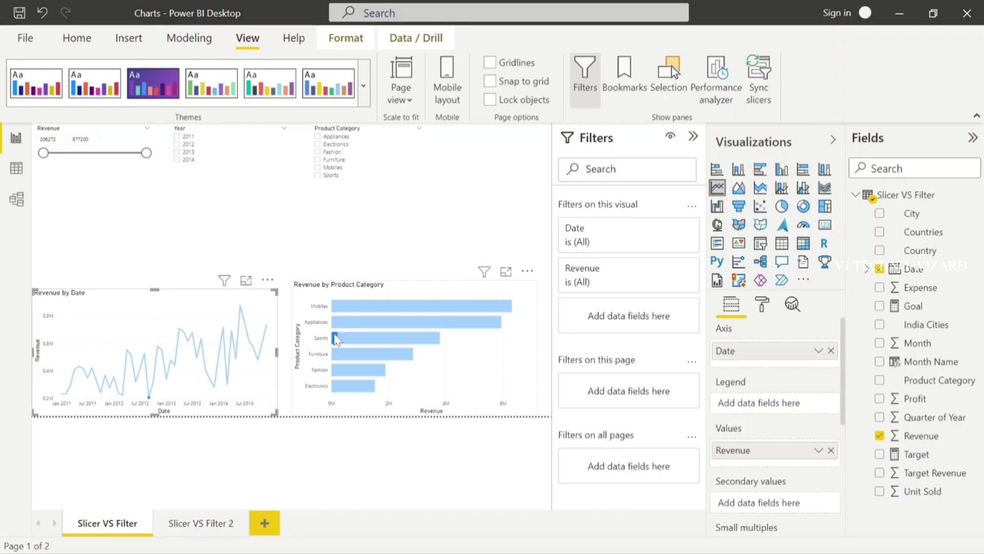
mouse_move(336, 339)
left_click(346, 38)
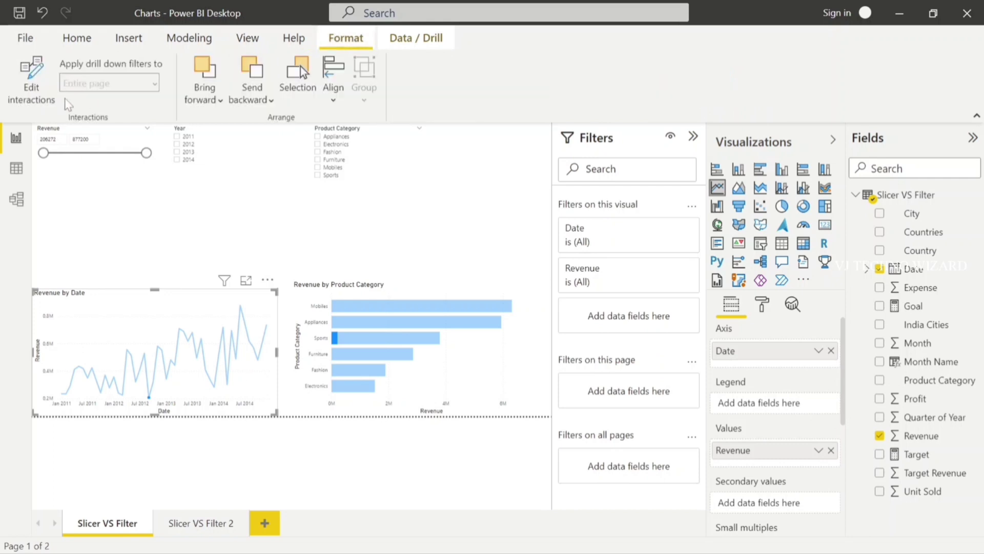
left_click(32, 87)
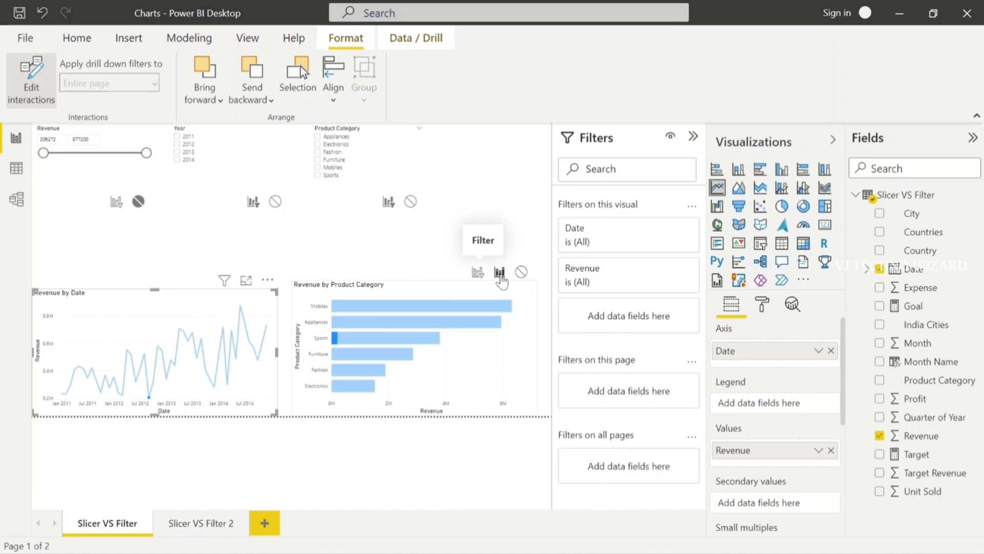
left_click(478, 273)
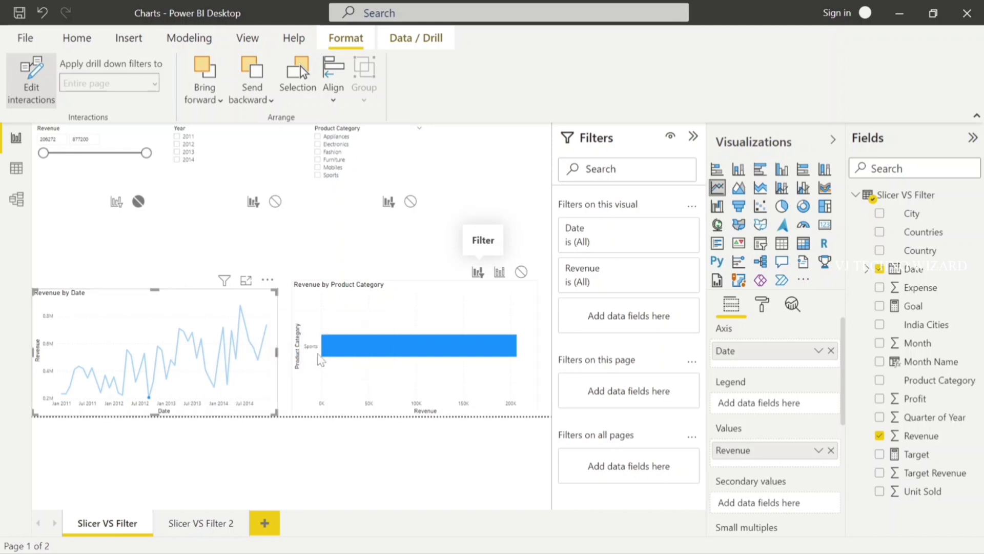
left_click(171, 385)
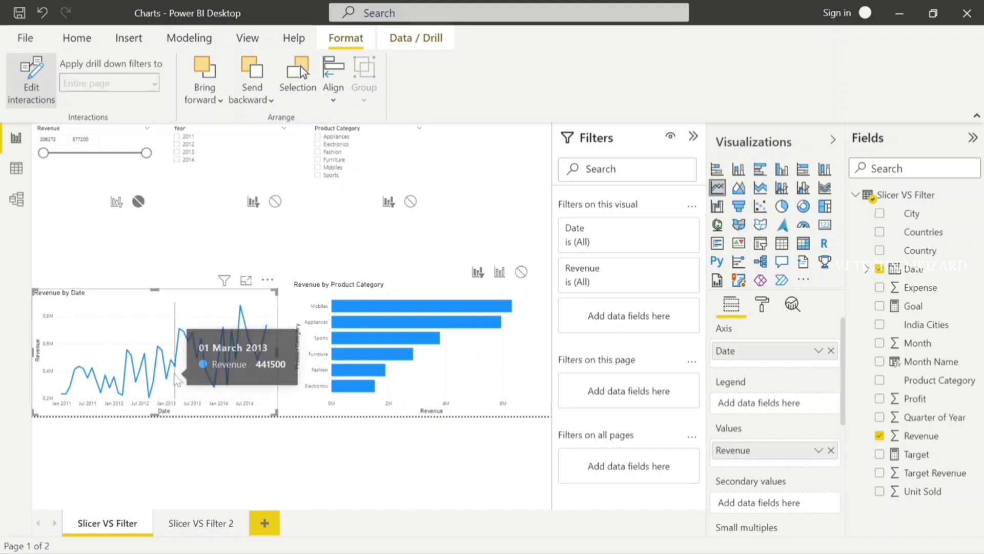
left_click(163, 354)
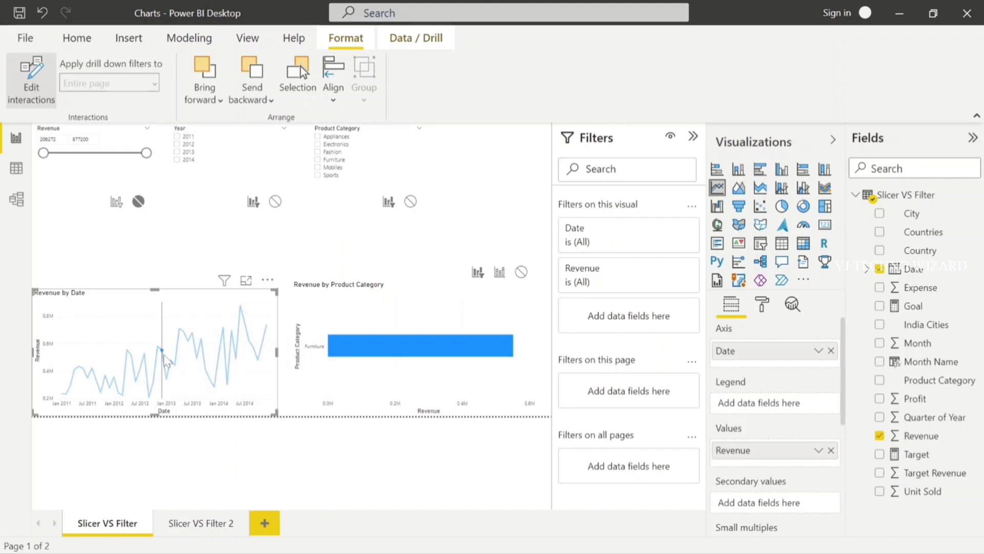
mouse_move(166, 358)
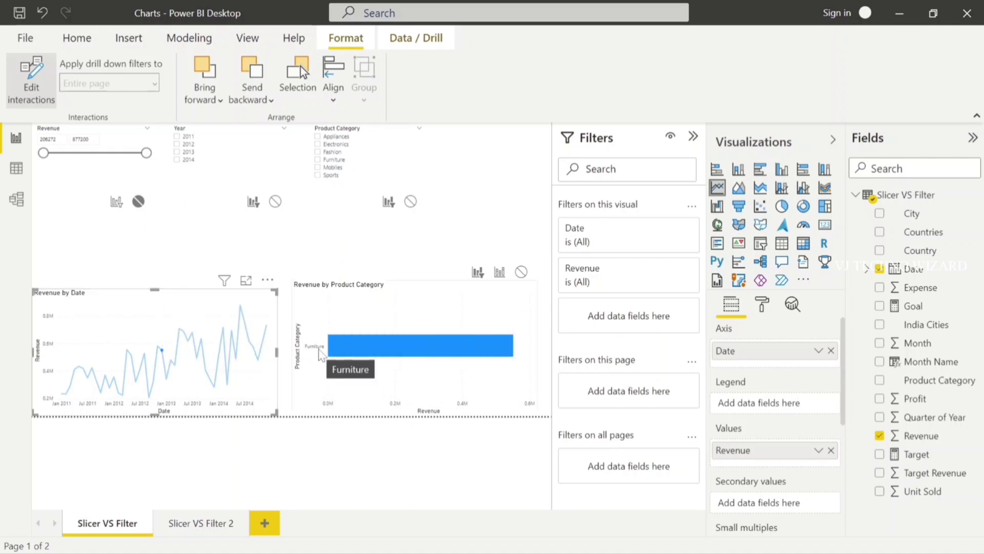
- Switch the Revenue by Date chart's interaction on Revenue by Product Category to Highlight and to None, testing None with a date point
left_click(499, 272)
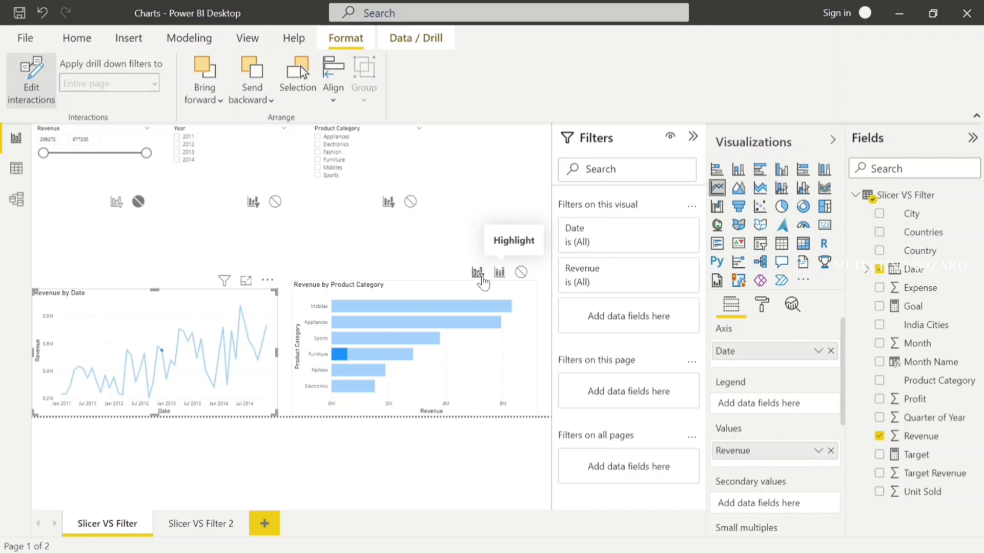
left_click(521, 272)
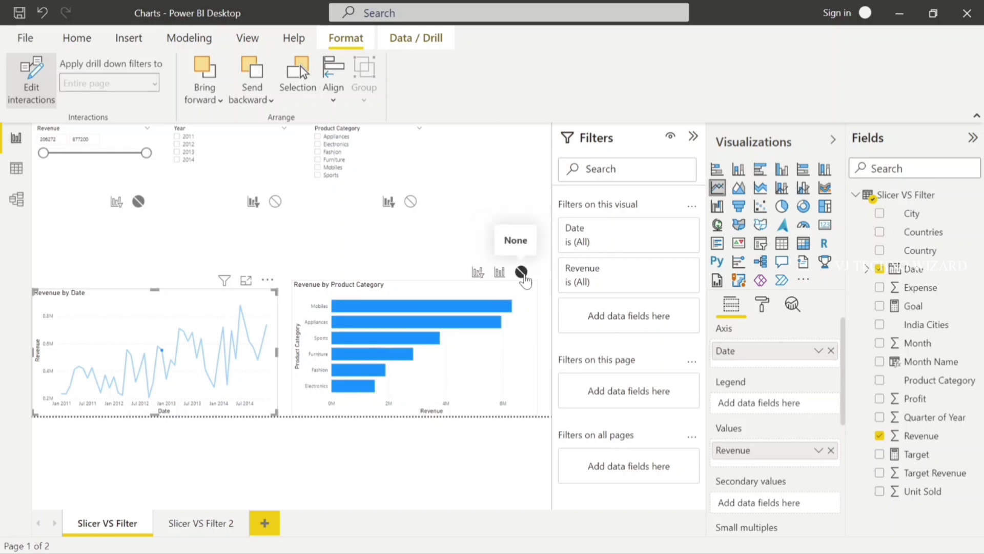
left_click(221, 250)
left_click(172, 367)
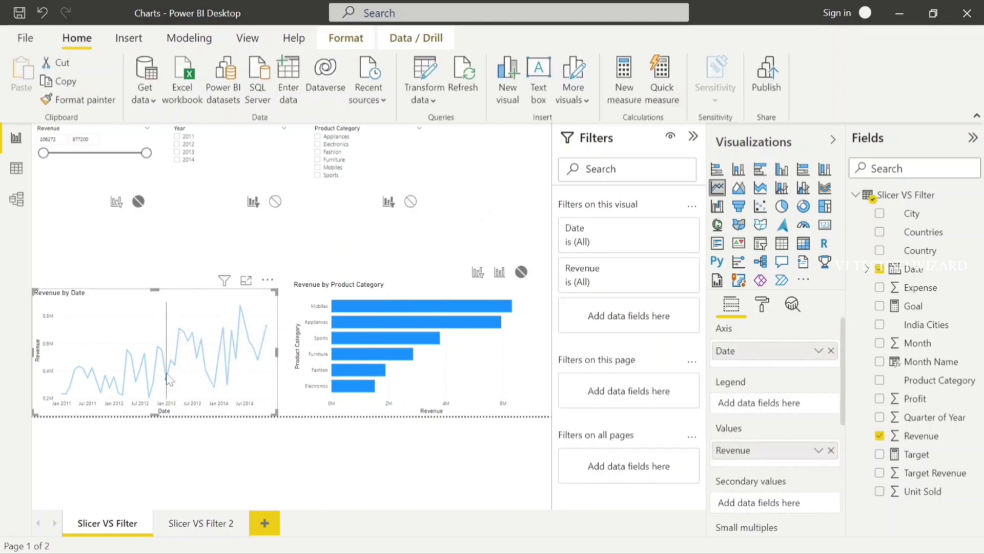
left_click(244, 254)
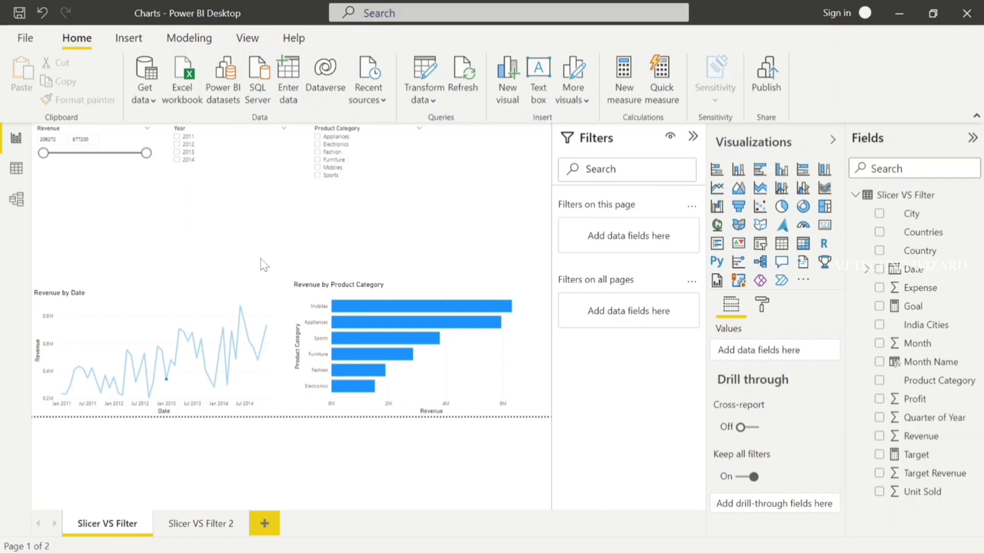
- Set the Revenue by Product Category chart's interaction on Revenue by Date to None, comparing the effect of selecting Mobiles before and after
left_click(324, 310)
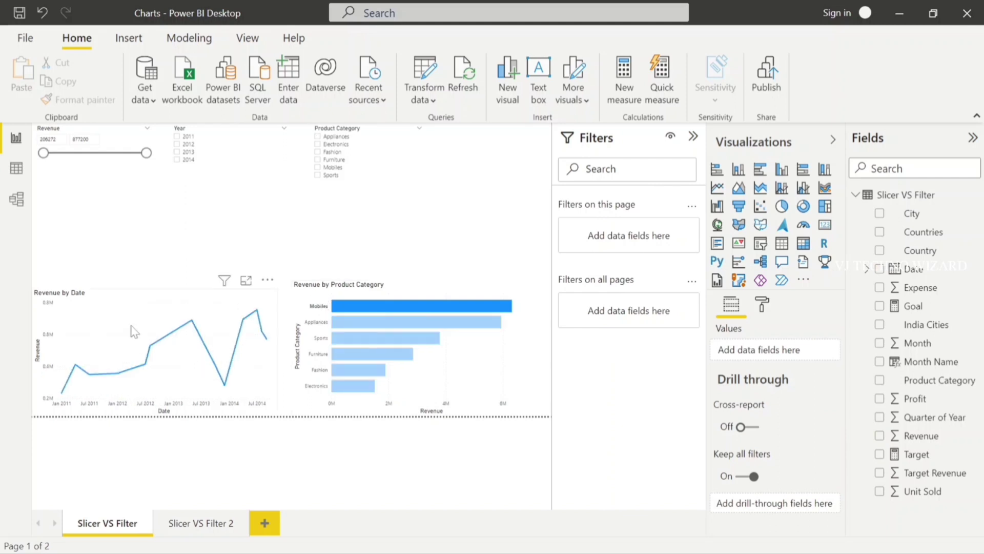
mouse_move(136, 312)
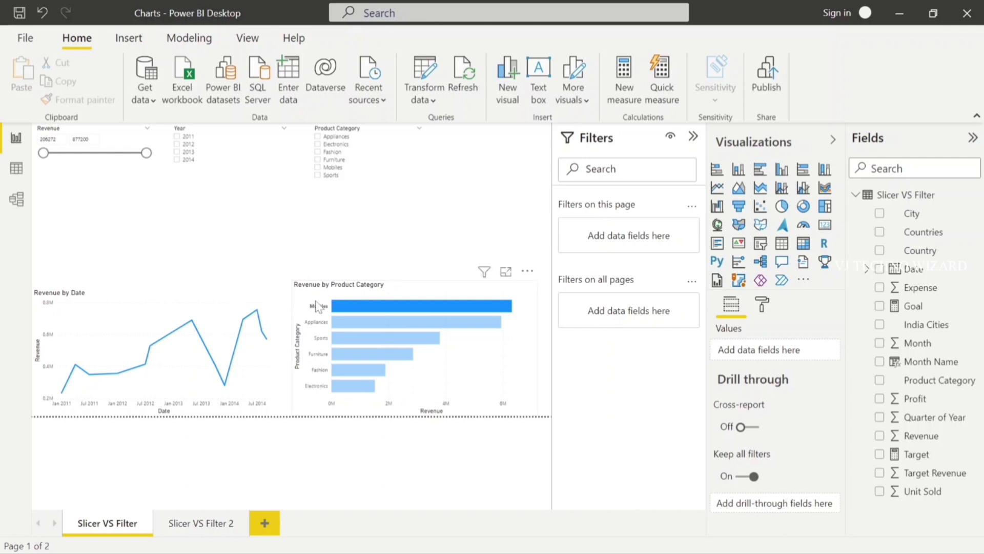
left_click(366, 297)
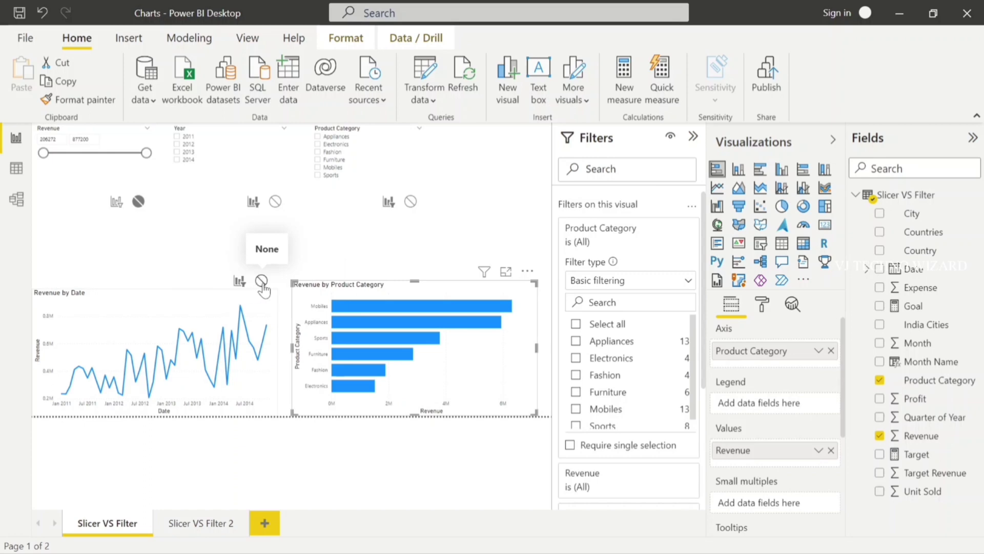
left_click(367, 249)
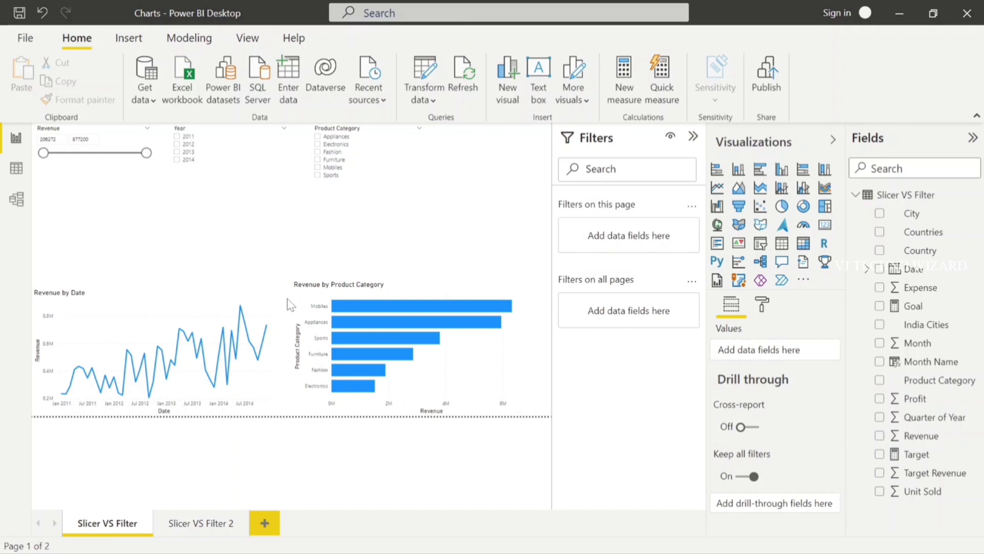
left_click(323, 316)
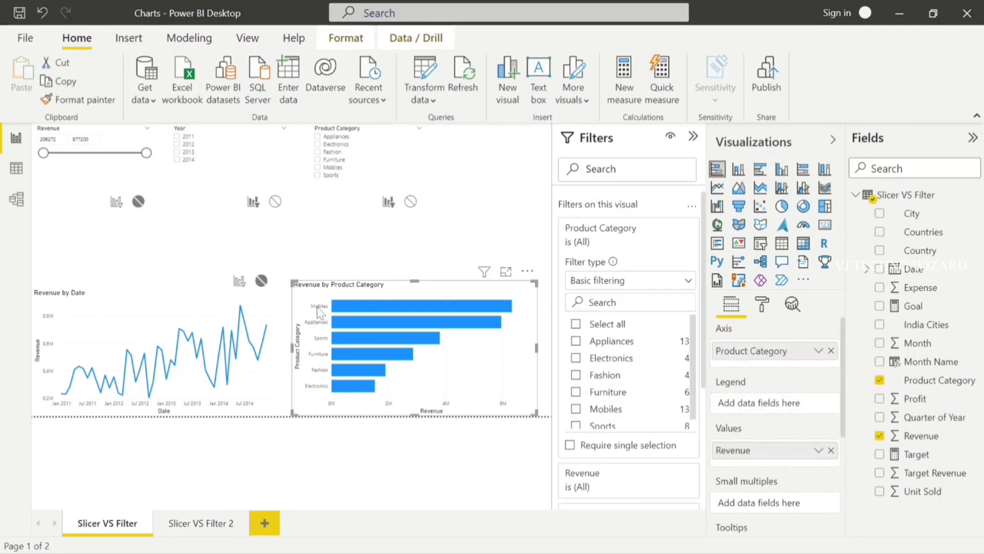
left_click(320, 306)
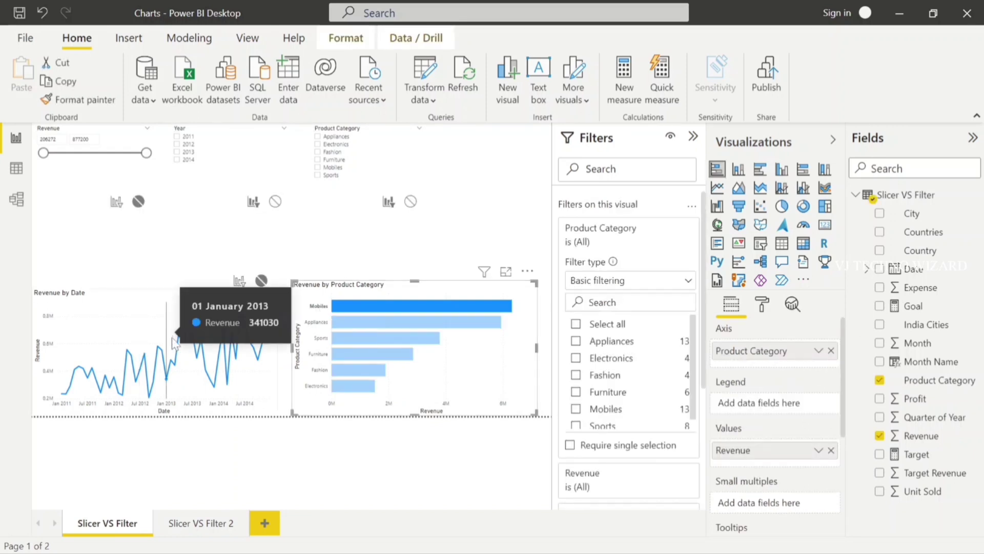
- Set the Revenue by Date chart's interaction on Revenue by Product Category back to Filter and test it with the January 2013 point
left_click(169, 377)
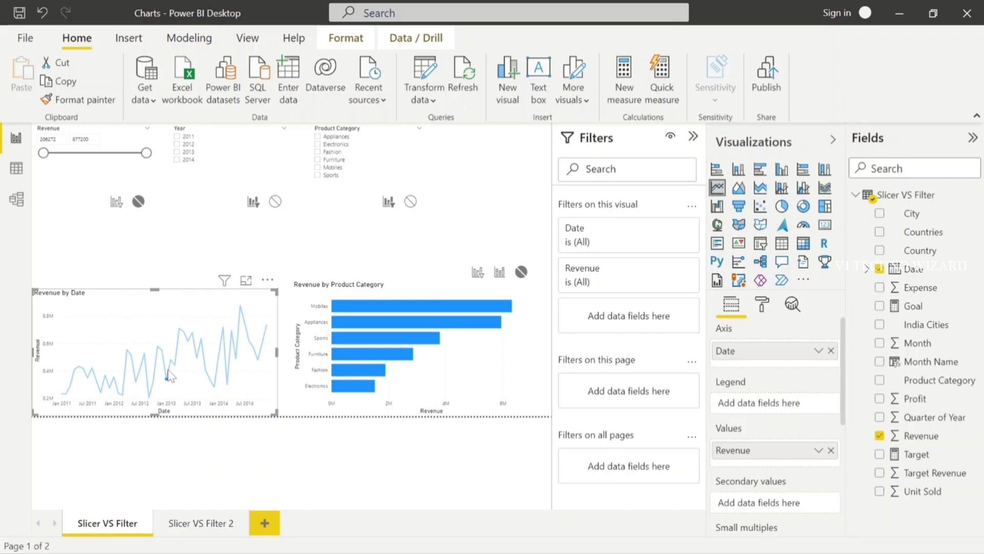
mouse_move(172, 388)
left_click(480, 282)
left_click(257, 305)
left_click(478, 272)
left_click(307, 244)
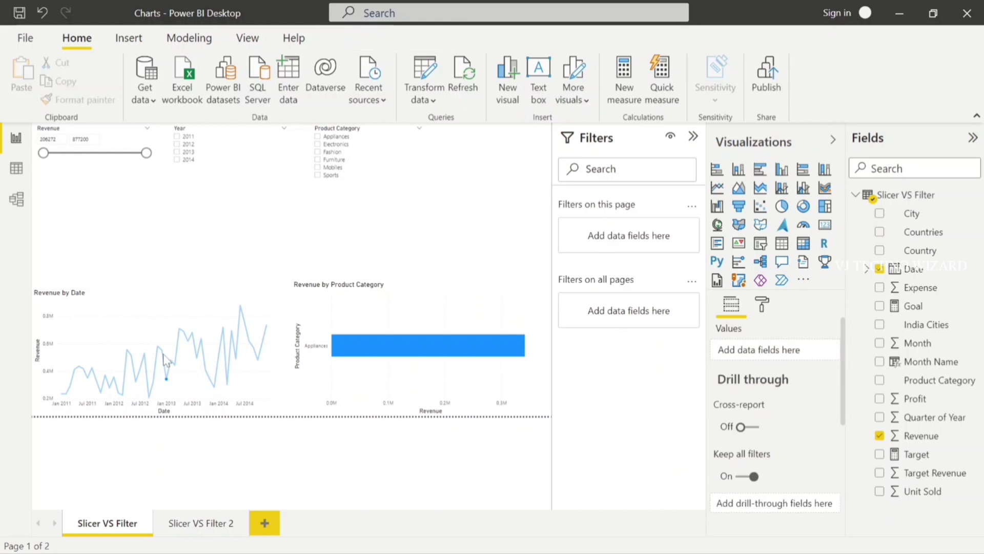
left_click(168, 378)
left_click(167, 378)
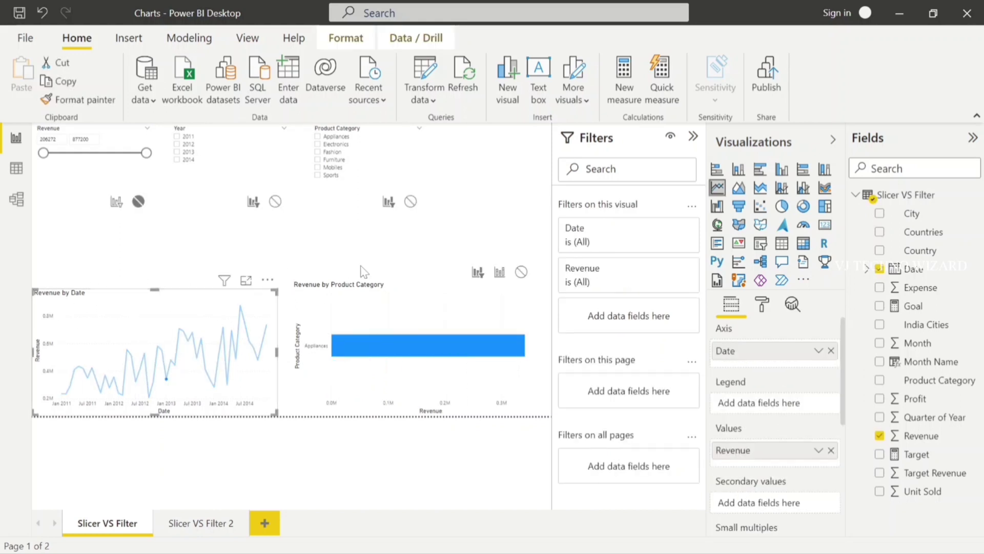
- Restore the Filter interaction from Revenue by Product Category to Revenue by Date, test it with Sports, and clear the selection
left_click(328, 378)
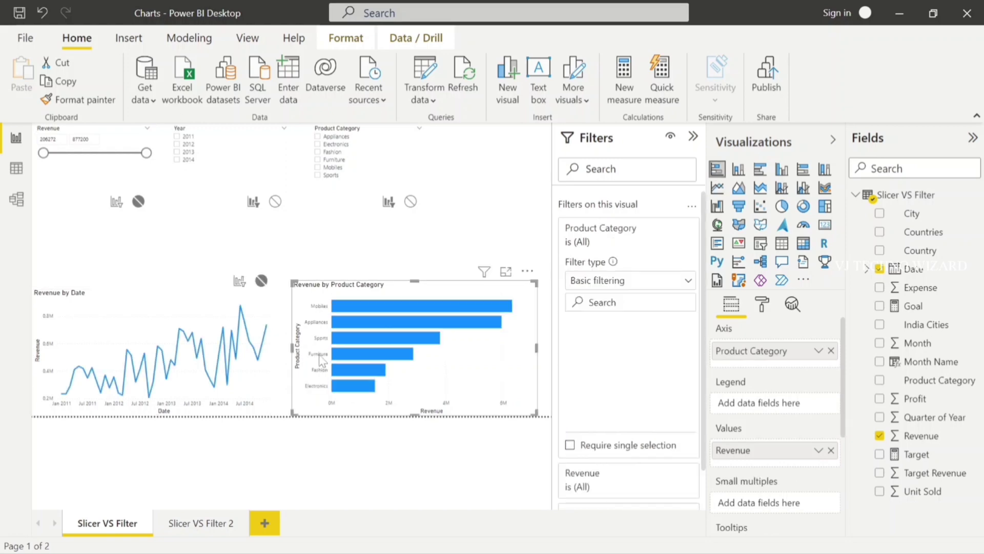
left_click(324, 340)
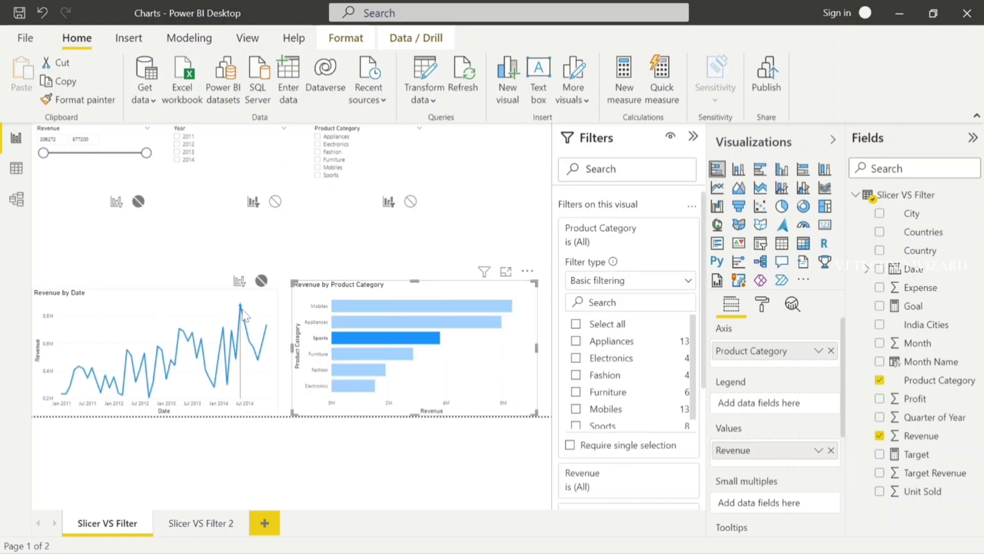
left_click(238, 281)
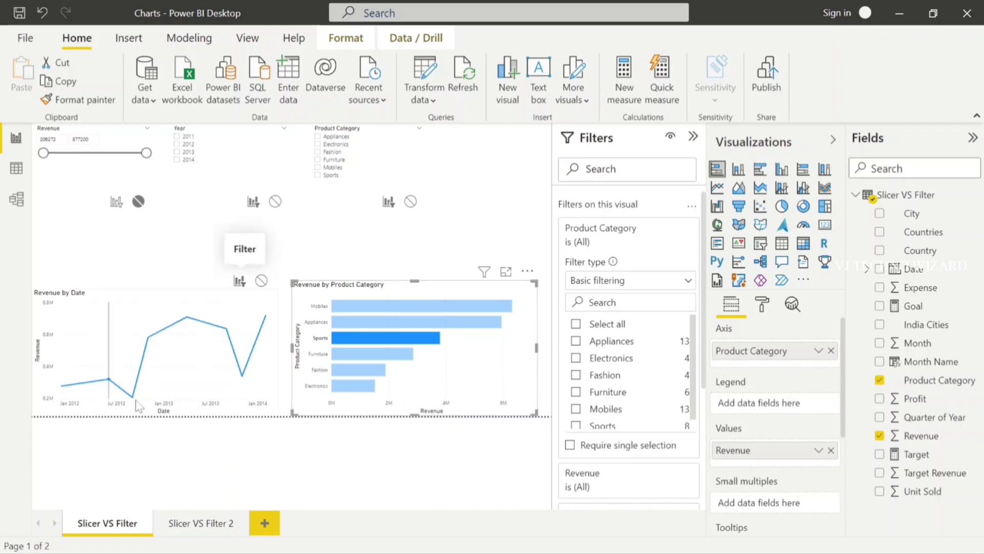
left_click(312, 235)
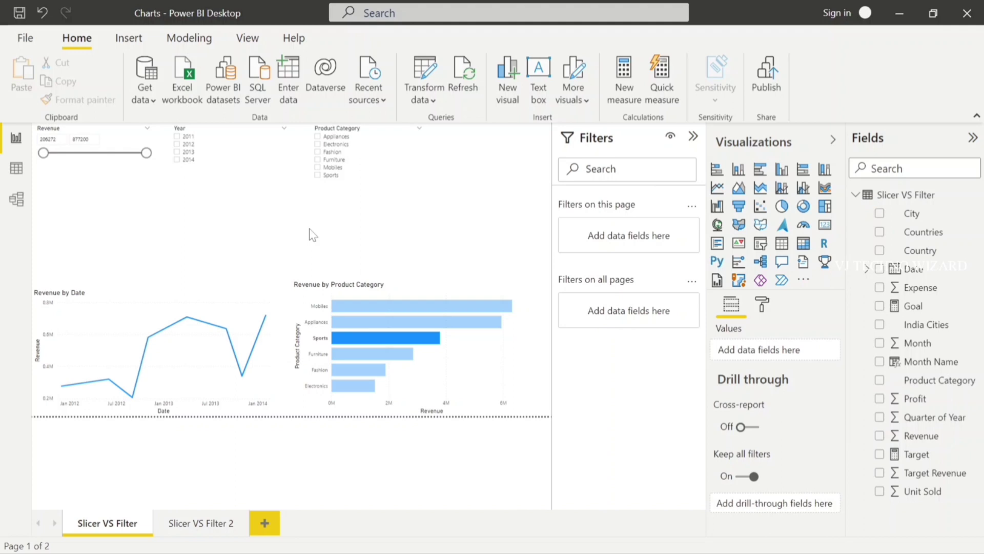
left_click(406, 293)
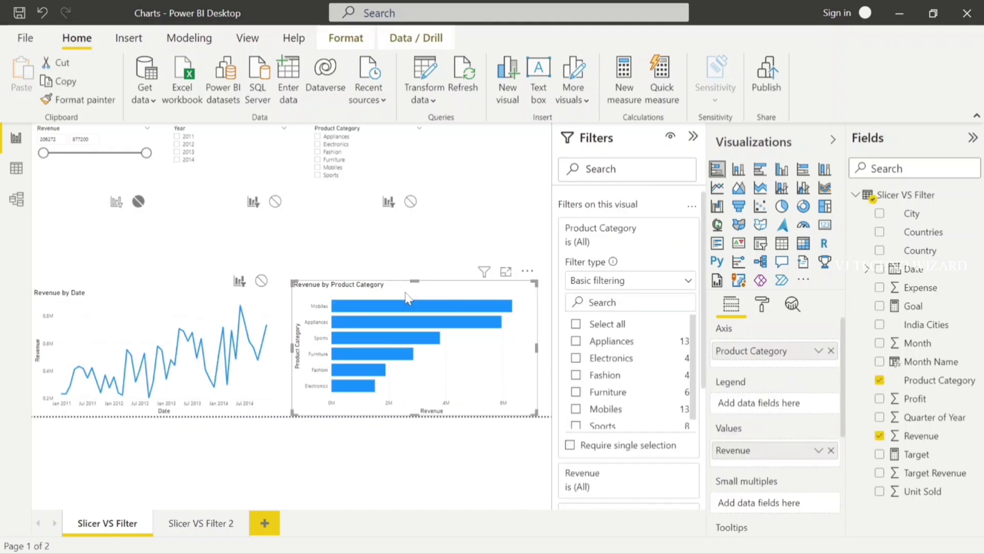